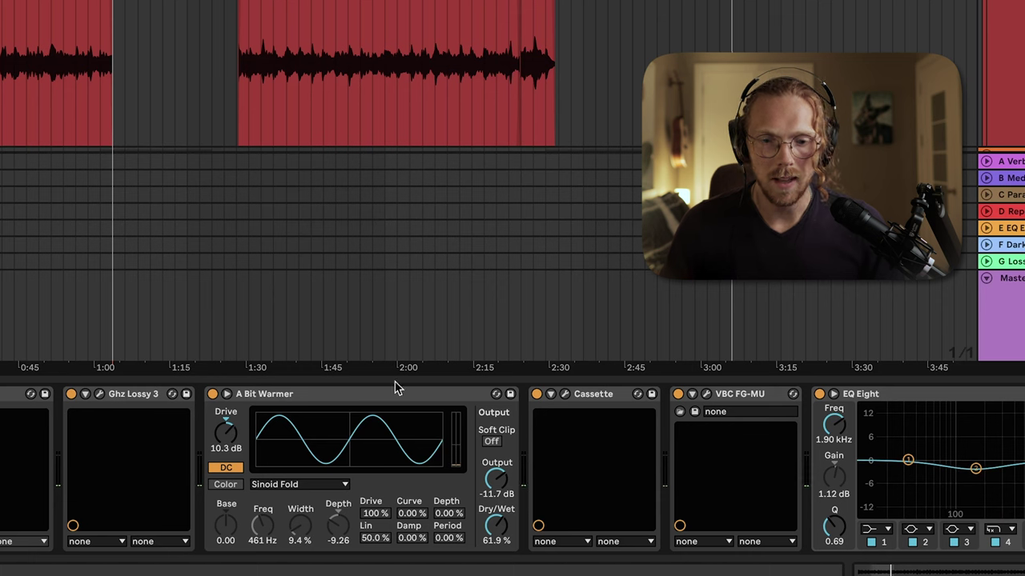
# - Review the device chains on the Martin_Rubber, Master and Taylor_Rubber tracks
pyautogui.click(725, 405)
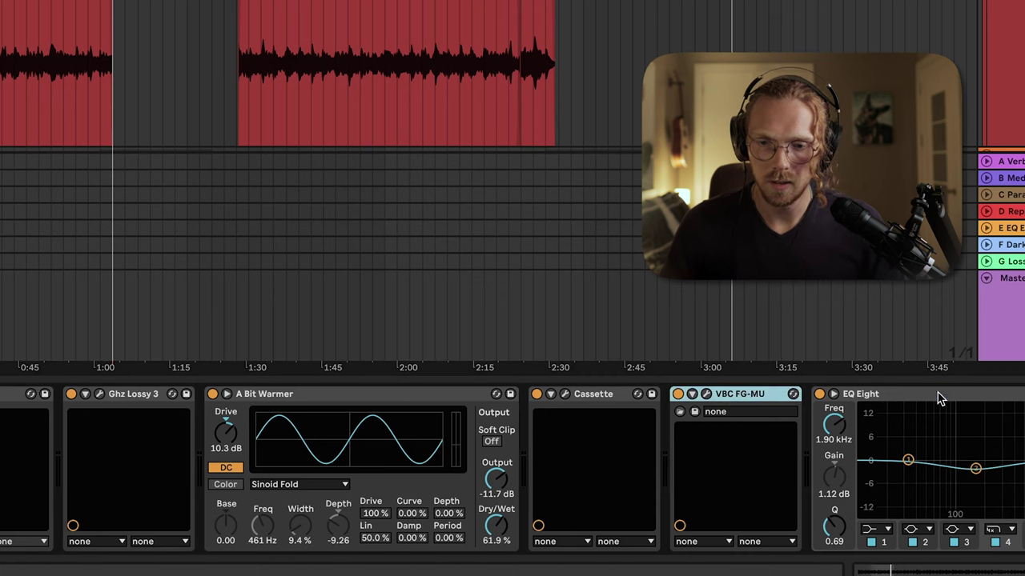
pyautogui.click(881, 394)
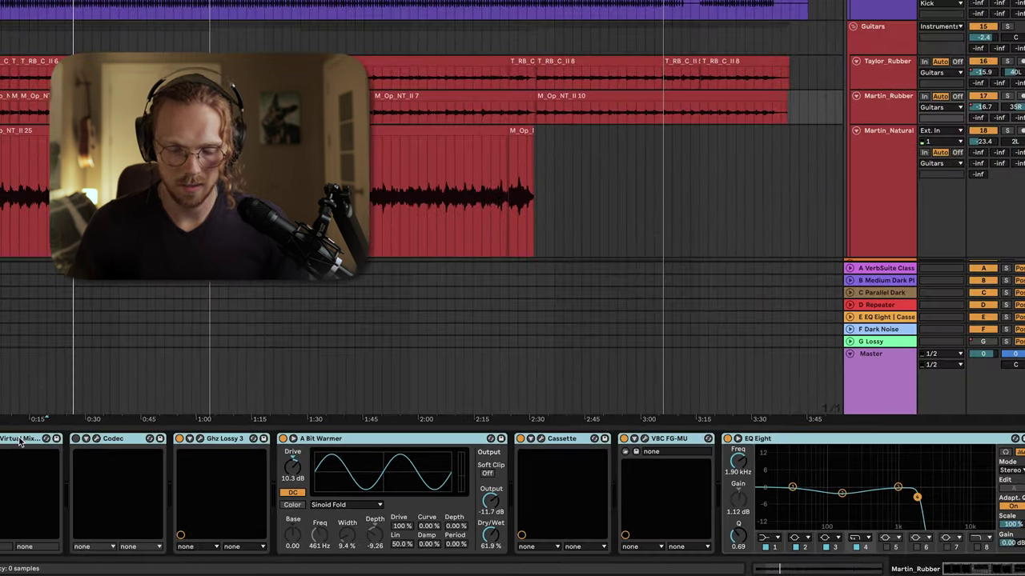
pyautogui.click(20, 442)
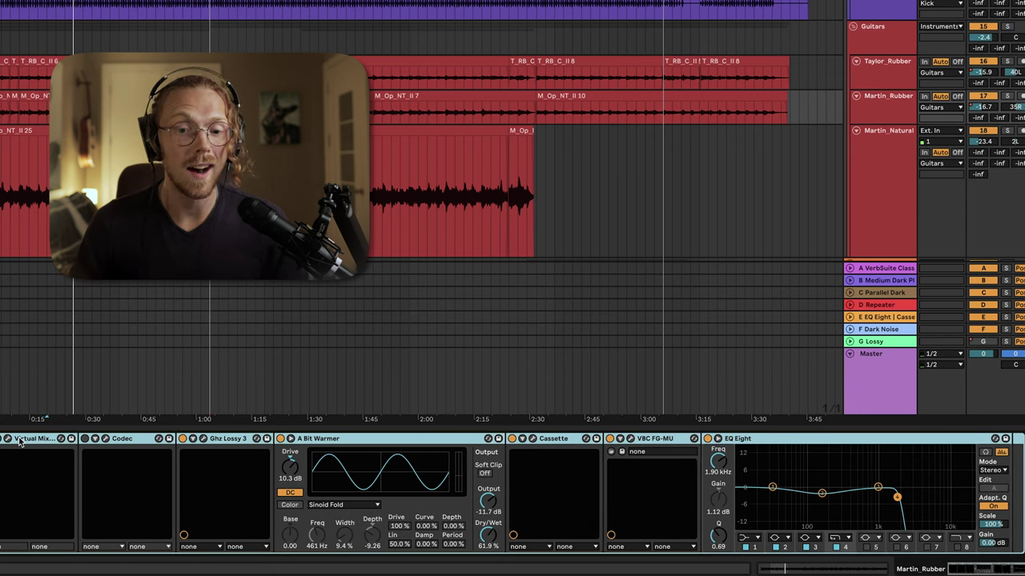
pyautogui.click(872, 353)
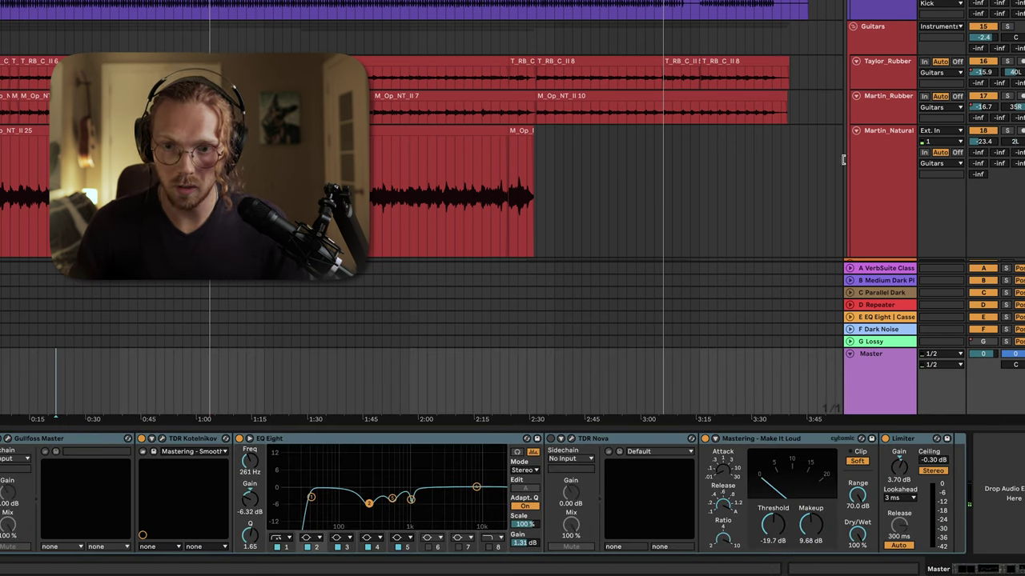
pyautogui.click(879, 131)
pyautogui.click(885, 68)
pyautogui.click(871, 113)
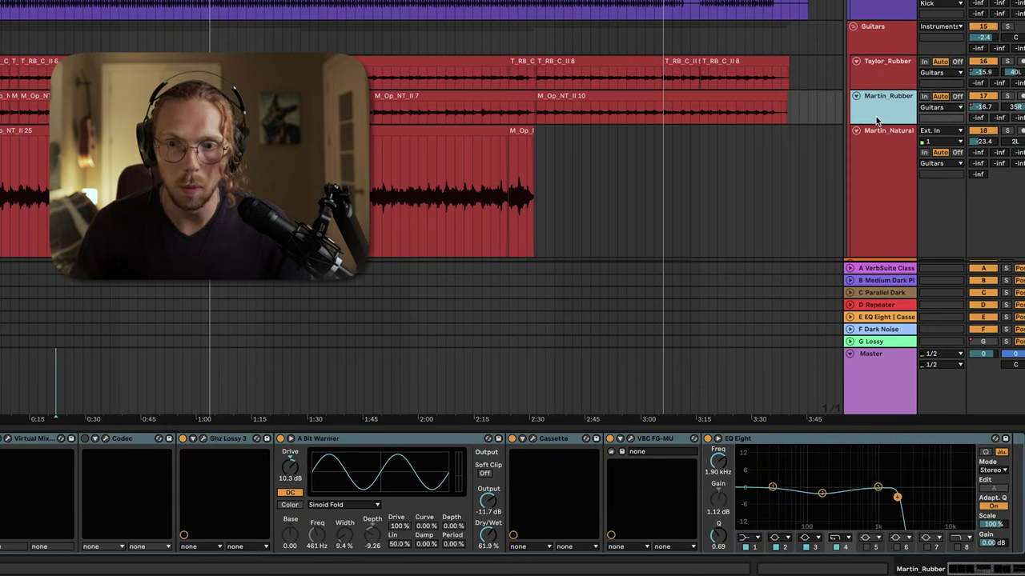
pyautogui.click(881, 64)
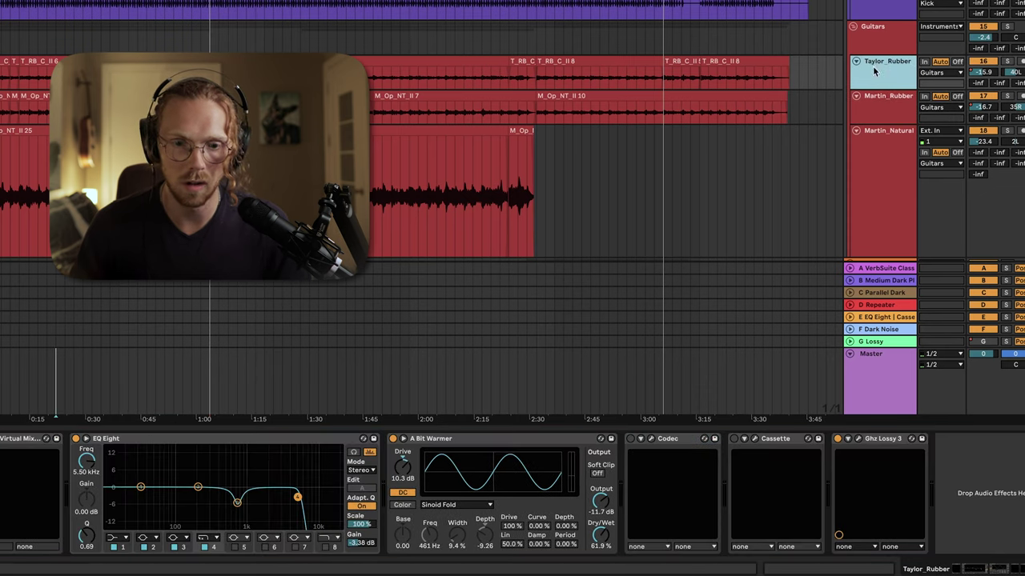
pyautogui.click(890, 441)
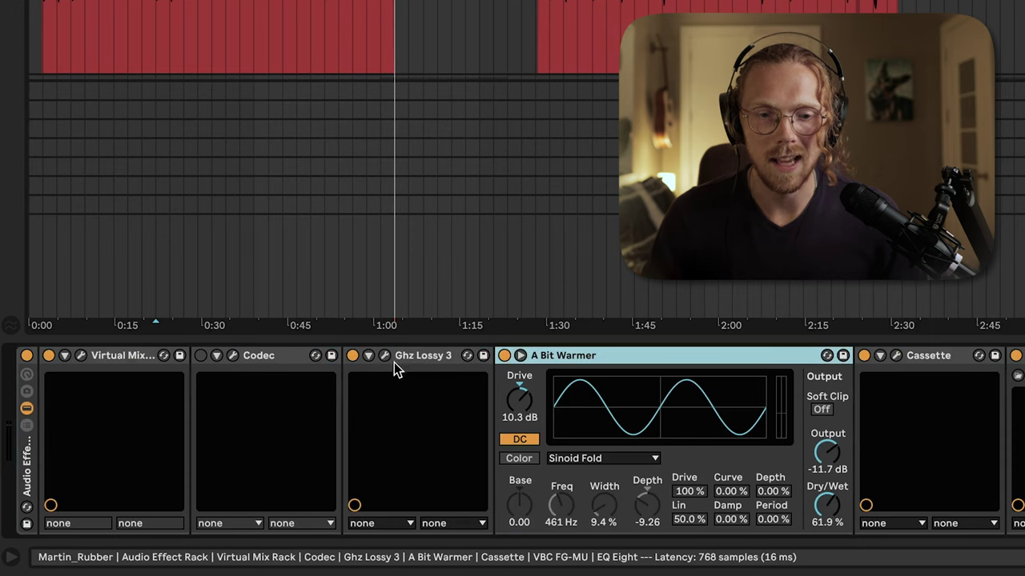
# - Open the Ghz Lossy 3 plug-in window on the Martin_Rubber track
pyautogui.click(394, 357)
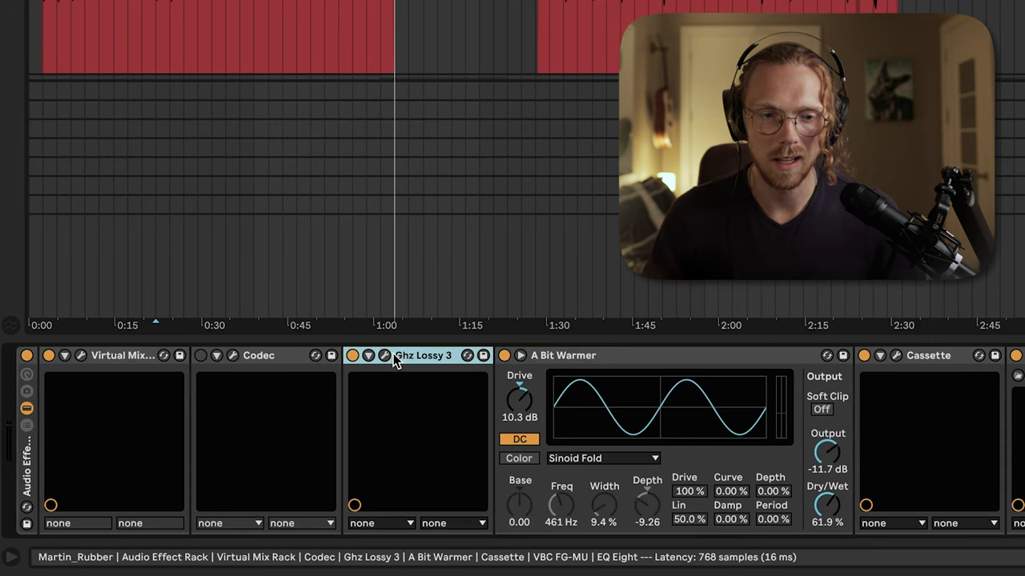
pyautogui.click(277, 356)
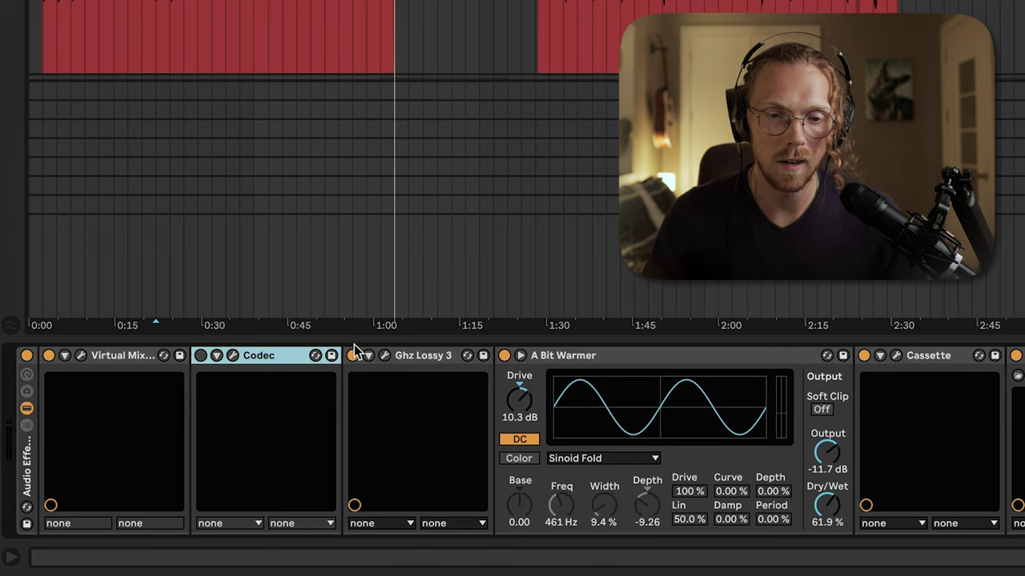
pyautogui.click(398, 353)
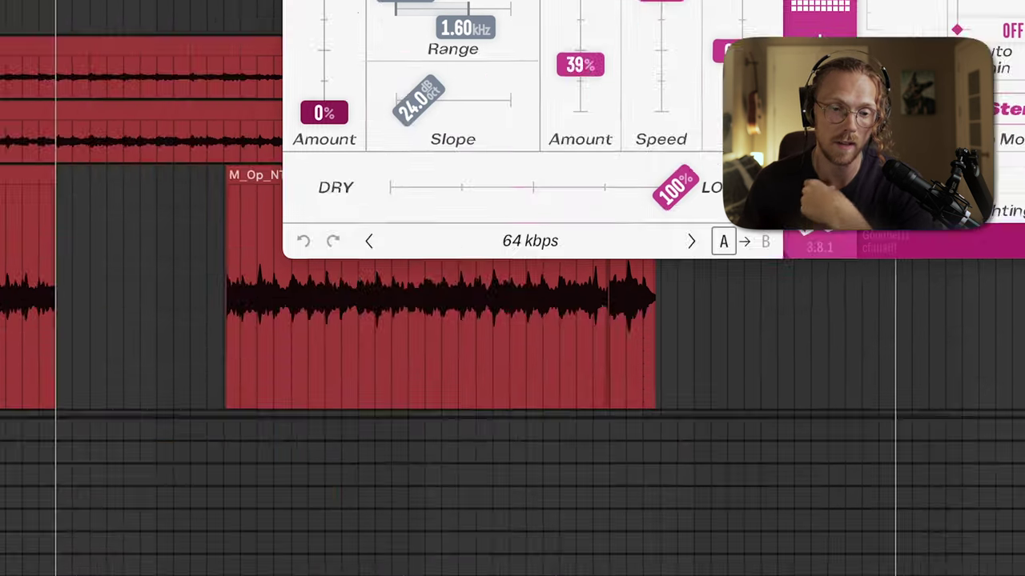
# - Delete the disabled Codec device from the Martin_Rubber chain
pyautogui.click(292, 340)
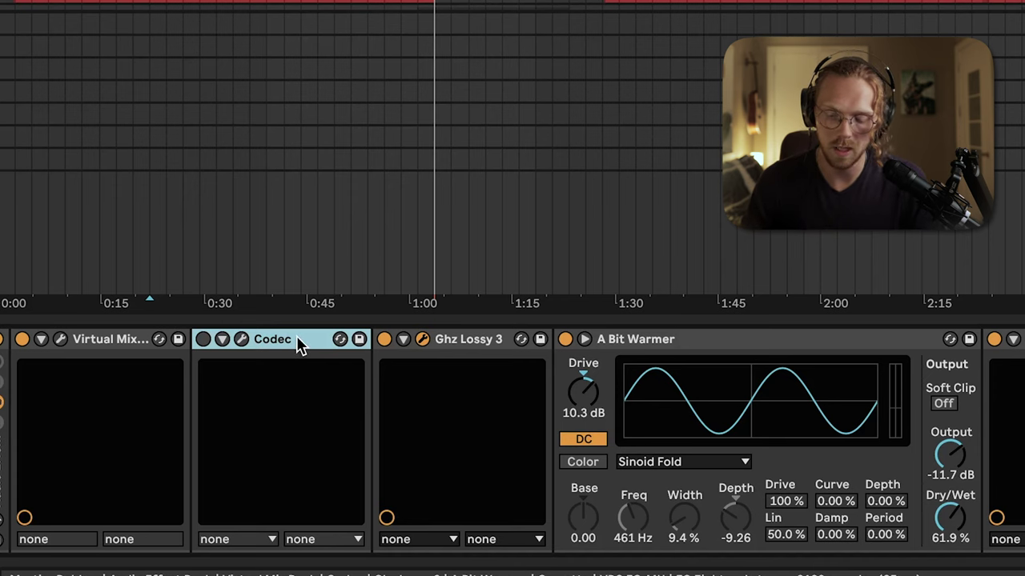
pyautogui.press('Delete')
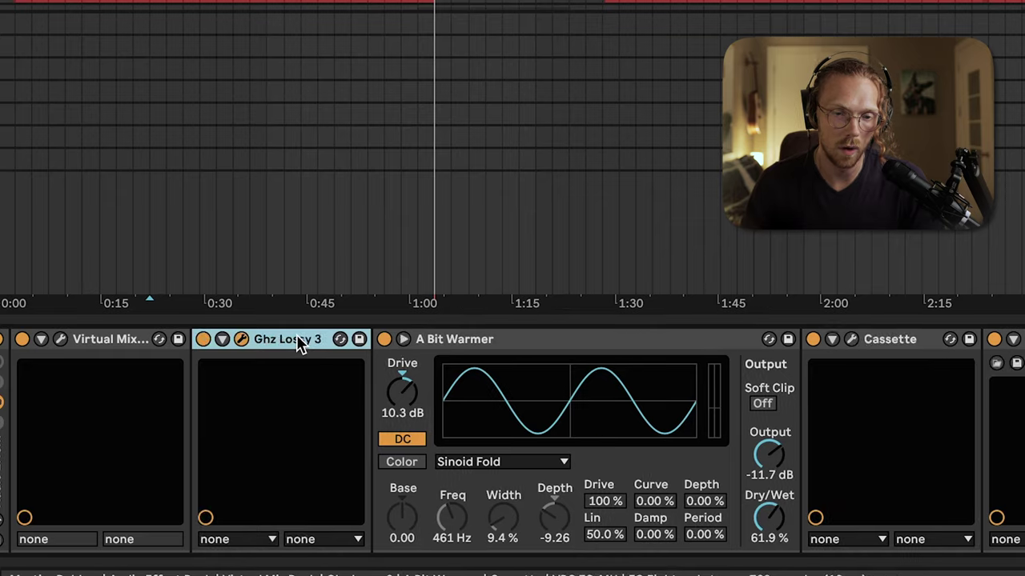
# - Open the Virtual Mix Rack on Martin_Rubber, clear the Lossy window out of the way and examine the FG-N EQ and FG-2A settings
pyautogui.click(567, 346)
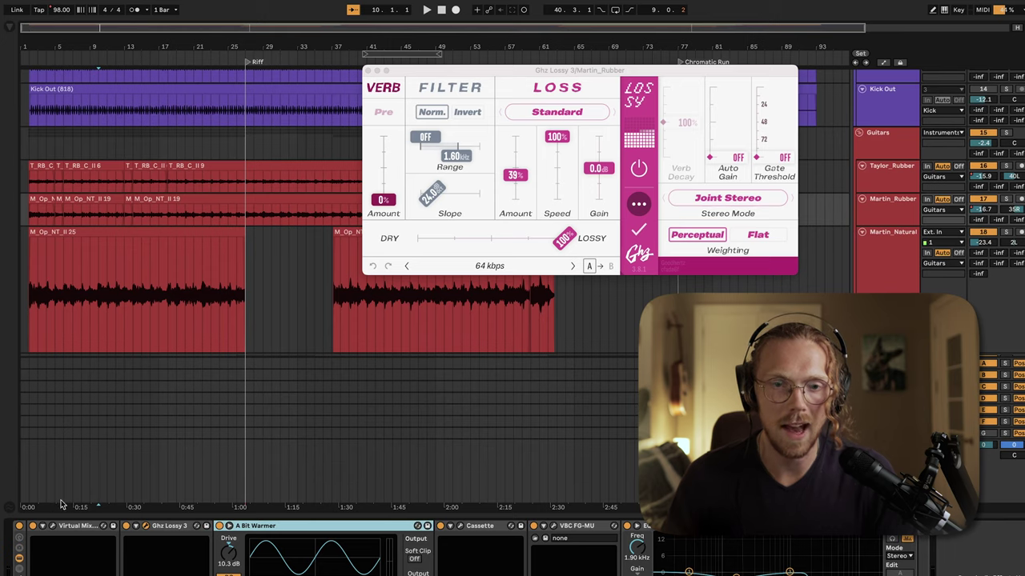
pyautogui.click(54, 527)
pyautogui.moveTo(608, 71); pyautogui.dragTo(740, 67)
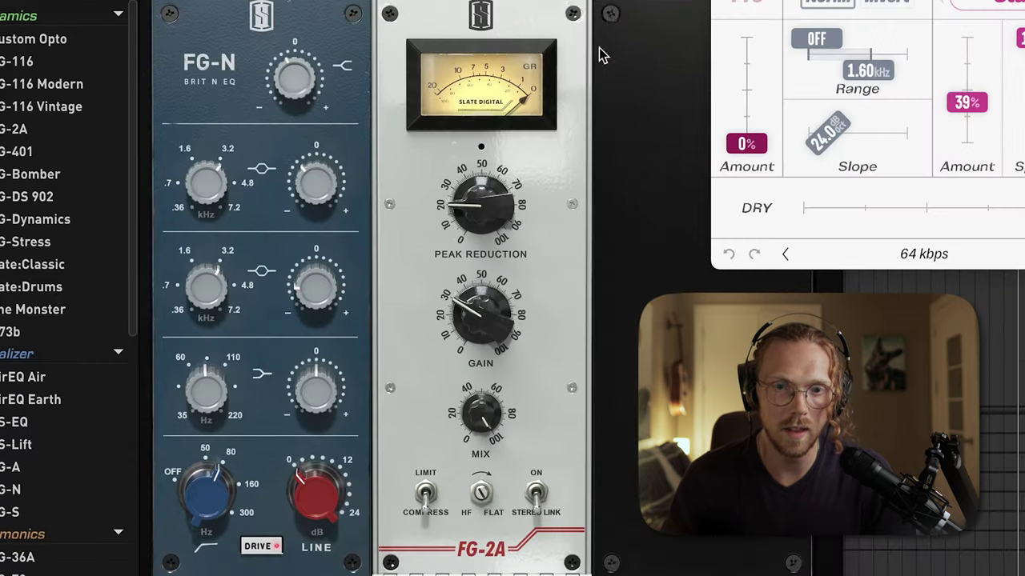
pyautogui.click(543, 342)
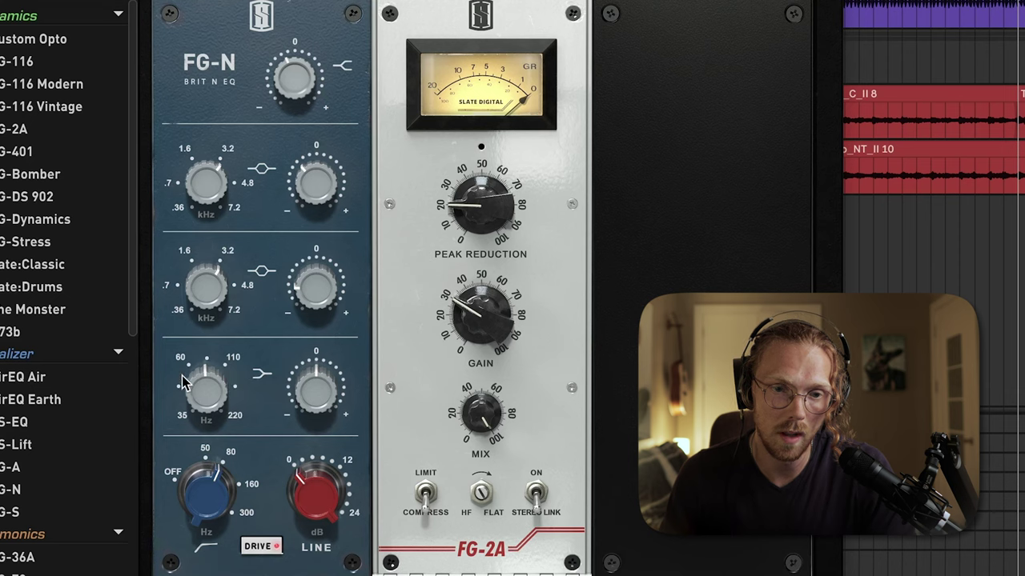
pyautogui.moveTo(210, 377)
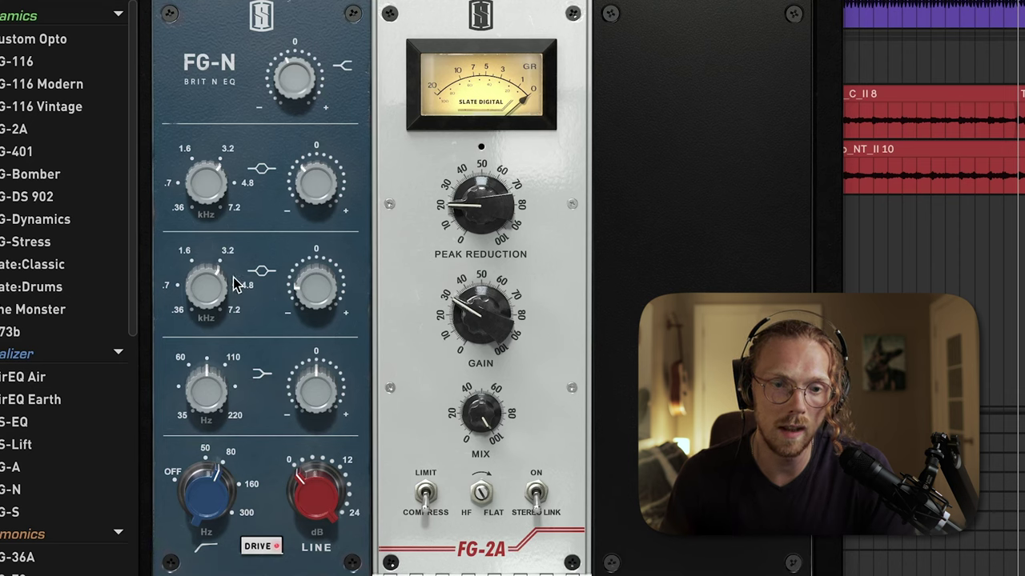
pyautogui.moveTo(235, 281)
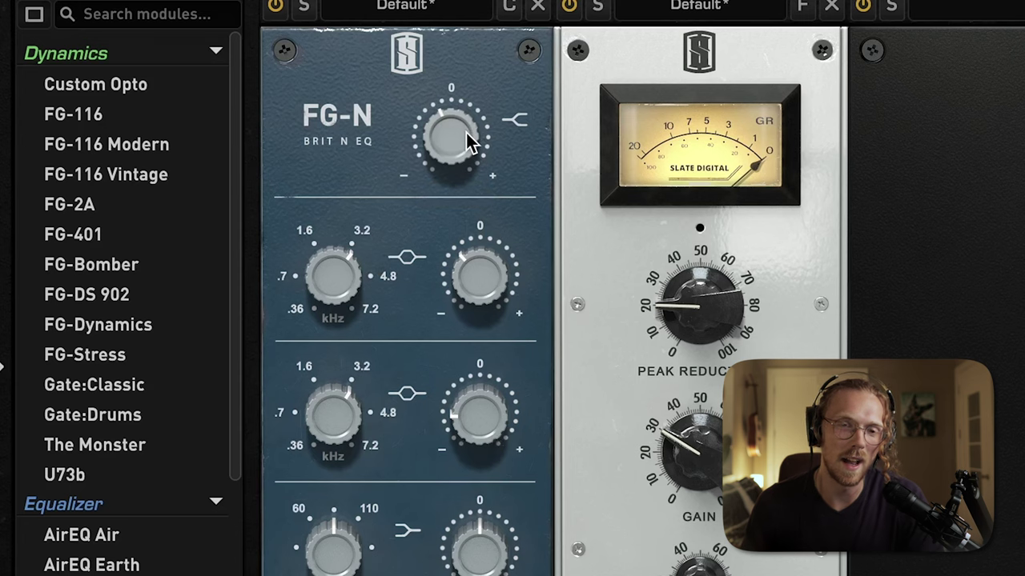
pyautogui.moveTo(466, 133)
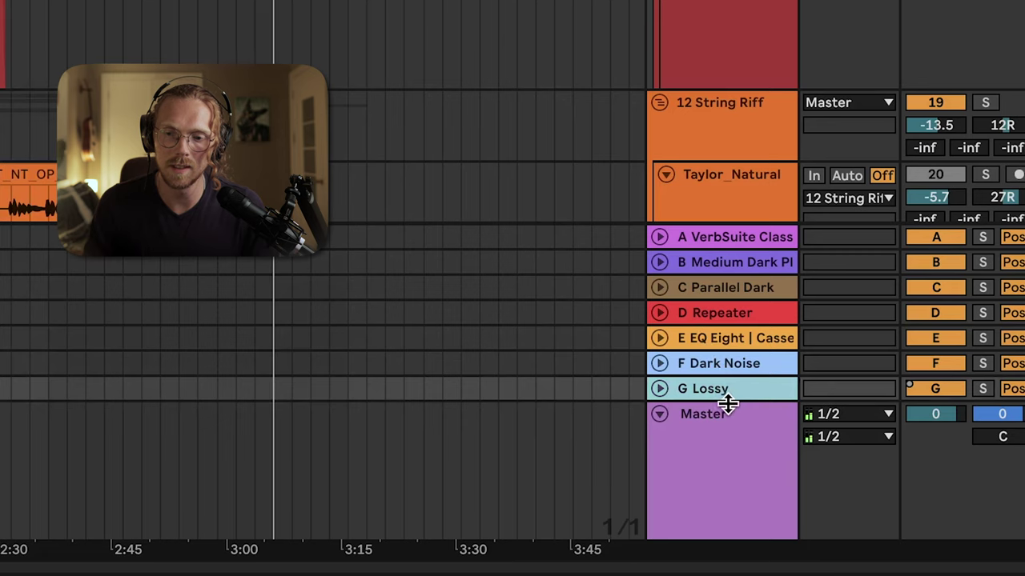
# - Inspect the devices on the G Lossy return and return to the Martin_Rubber track's chain
pyautogui.click(726, 407)
pyautogui.click(725, 368)
pyautogui.click(705, 390)
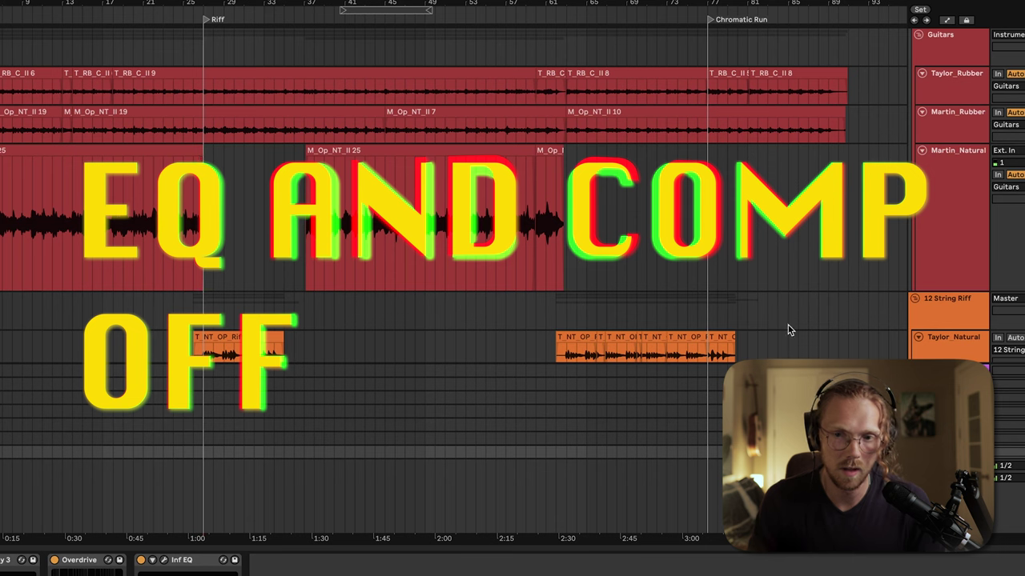
pyautogui.click(943, 215)
pyautogui.click(951, 128)
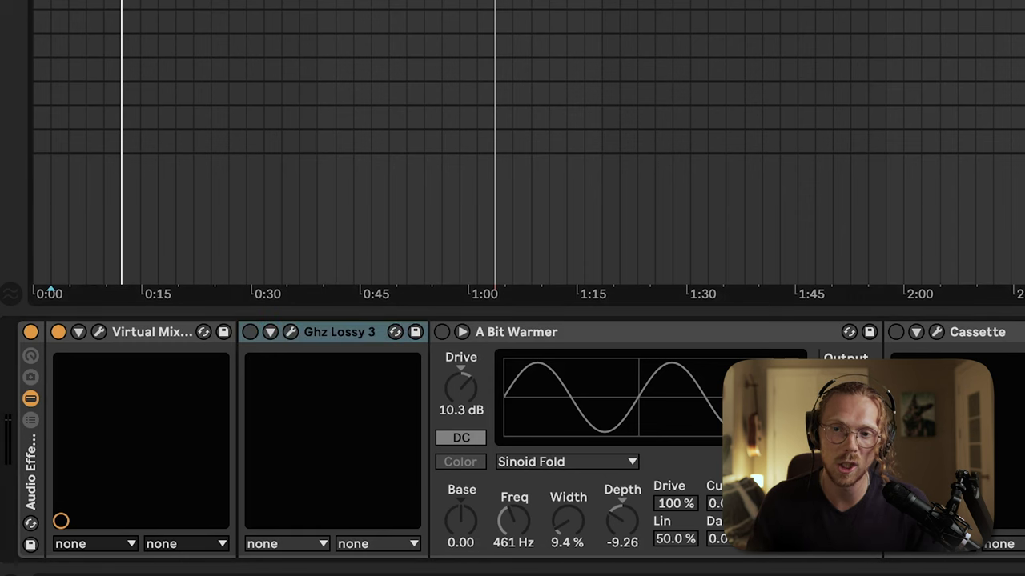
# - Enable Ghz Lossy 3 on the Martin_Rubber track and reposition its plug-in window
pyautogui.click(250, 332)
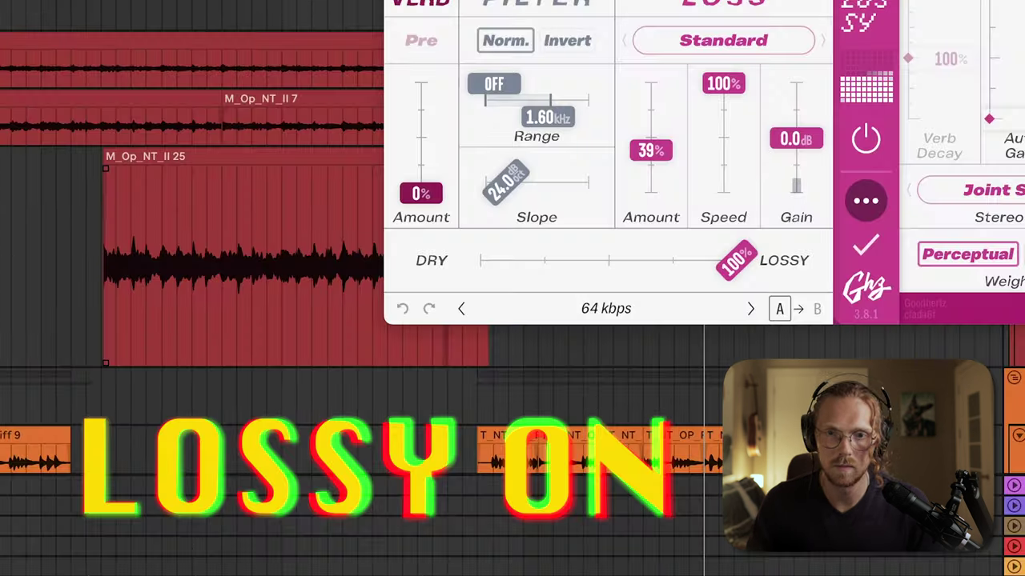
pyautogui.moveTo(719, 0); pyautogui.dragTo(454, 41)
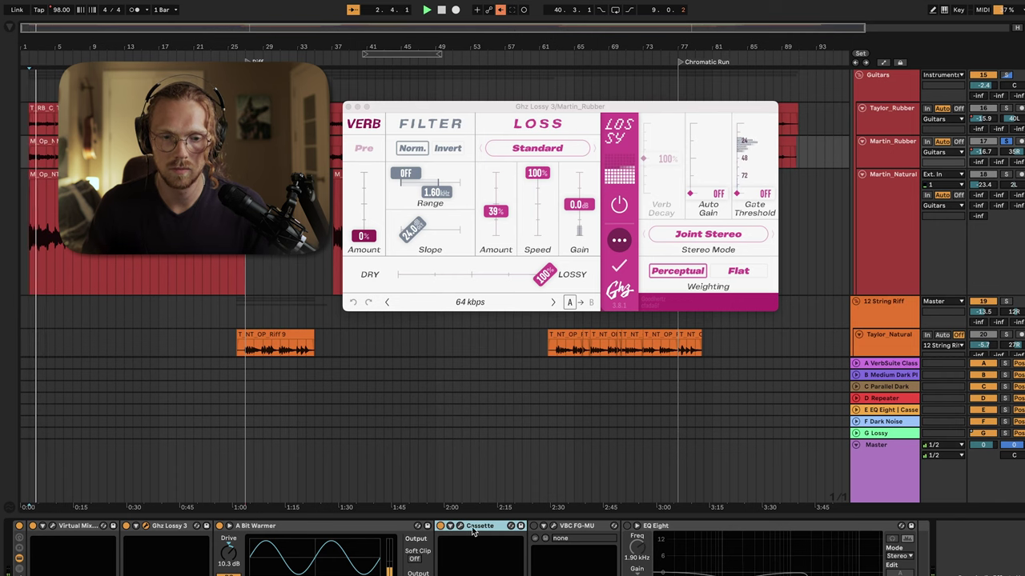
# - Open the Cassette plug-in on Martin_Rubber and examine its main controls and advanced settings
pyautogui.click(460, 527)
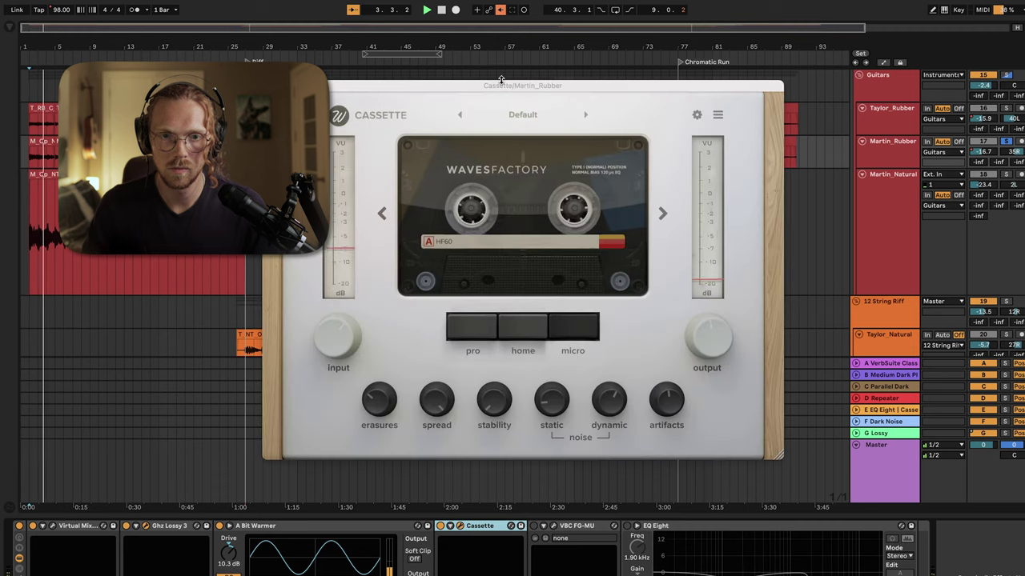
pyautogui.moveTo(498, 90); pyautogui.dragTo(555, 93)
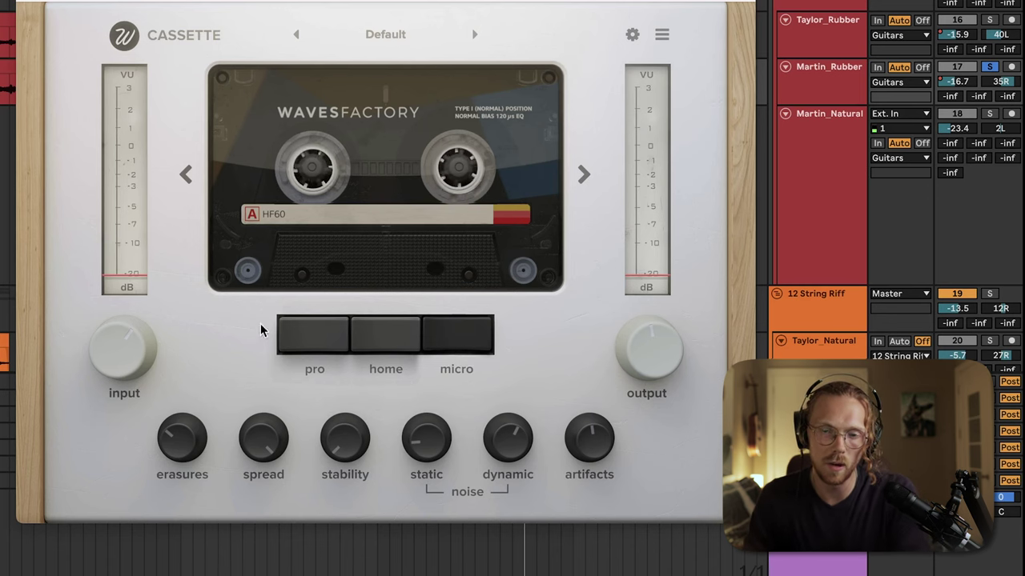
pyautogui.moveTo(436, 435)
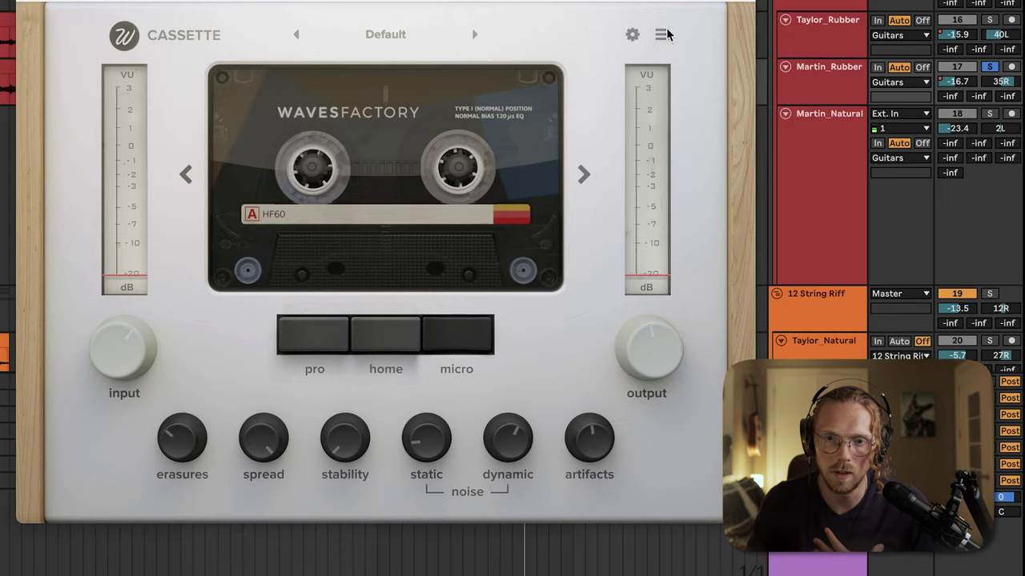
pyautogui.click(633, 35)
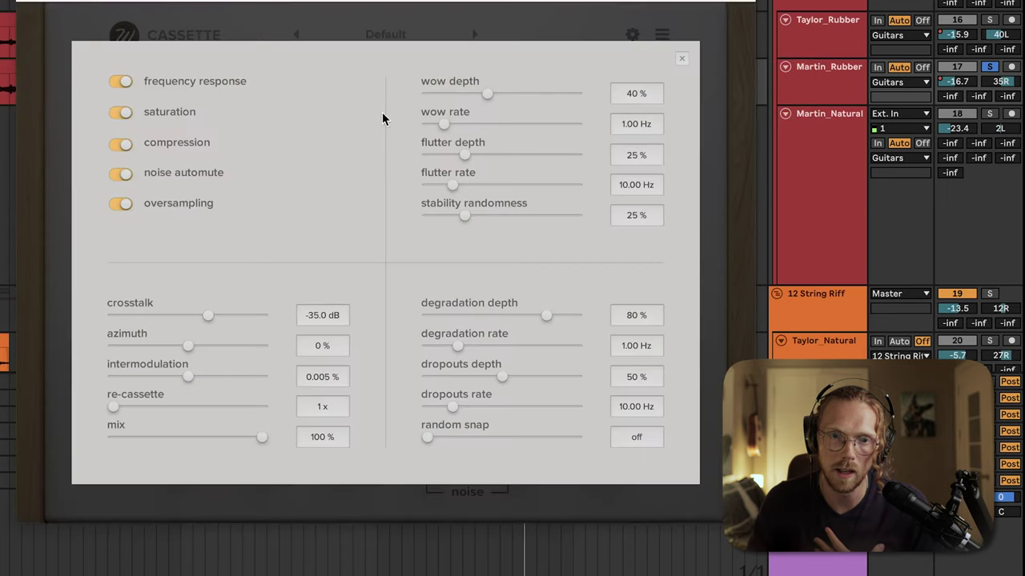
pyautogui.click(238, 16)
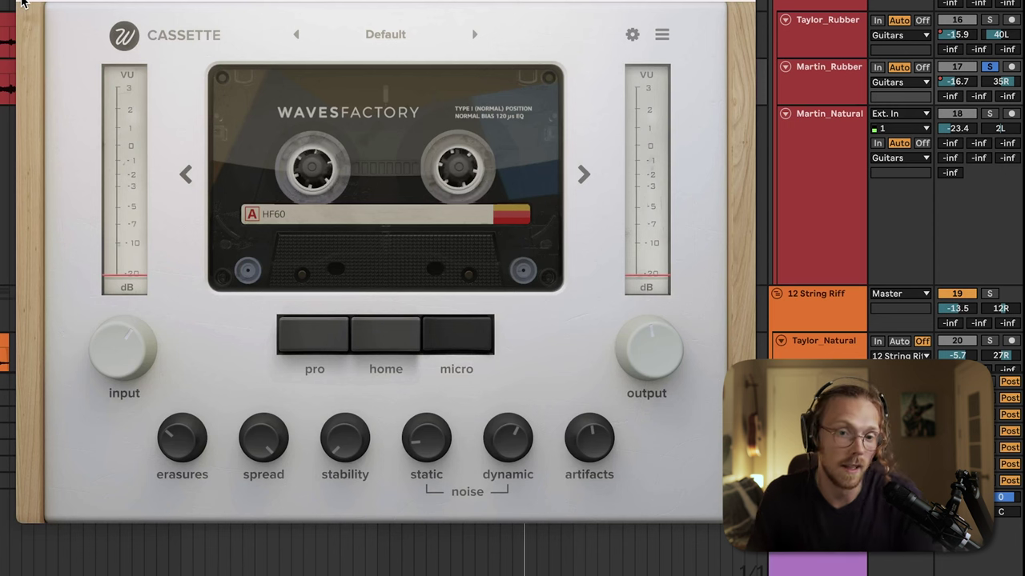
pyautogui.moveTo(121, 341)
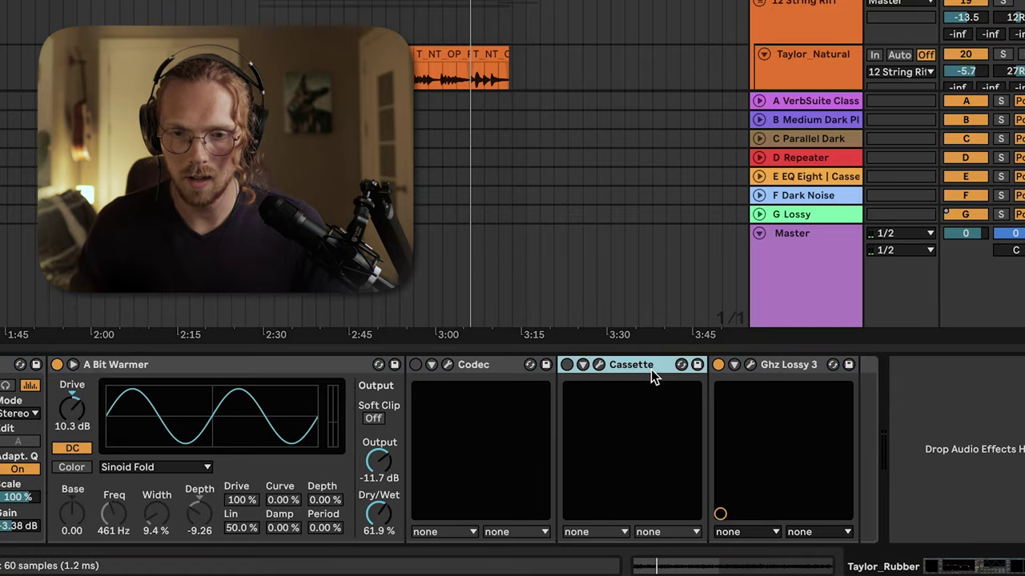
# - Delete the disabled Codec and Cassette devices from the Taylor_Rubber chain
pyautogui.keyDown('shift'); pyautogui.click(472, 365); pyautogui.keyUp('shift')
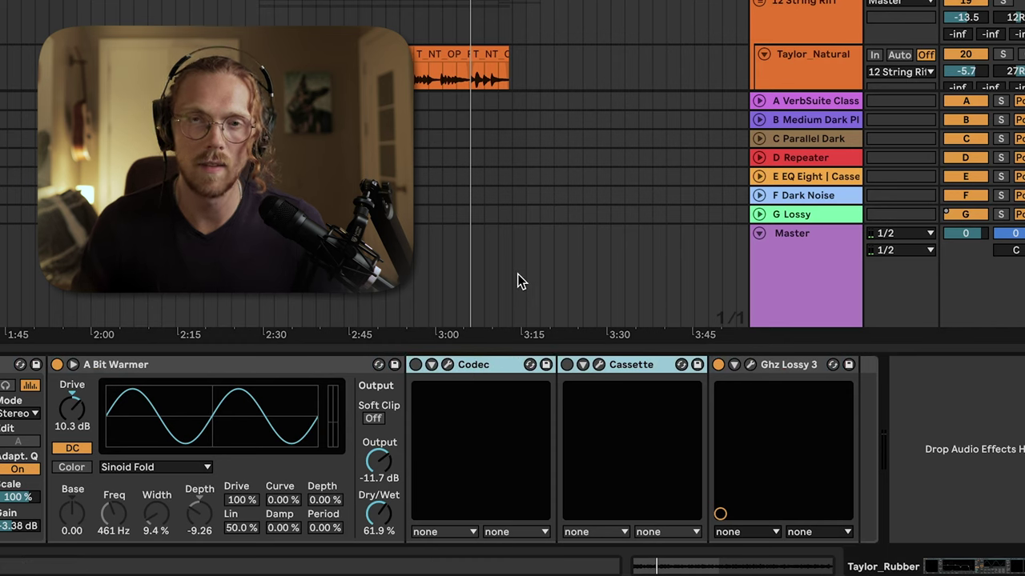
pyautogui.press('Delete')
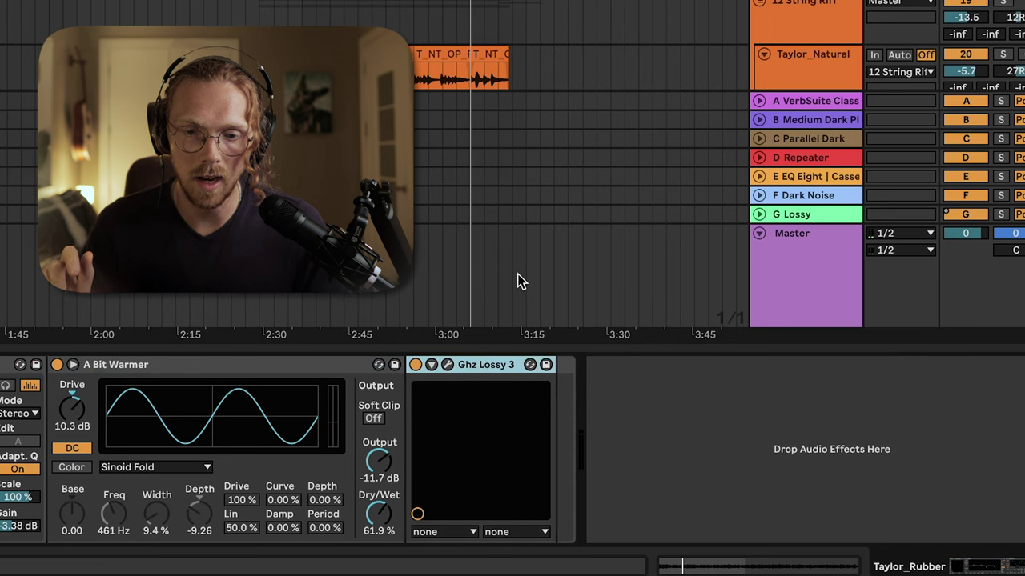
pyautogui.click(639, 412)
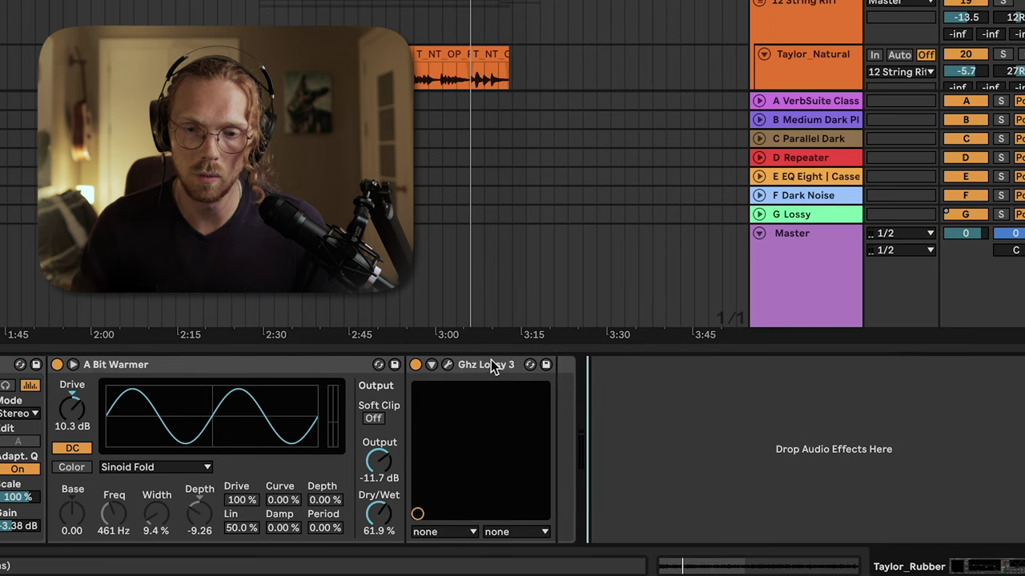
# - Review A Bit Warmer and EQ Eight on Taylor_Rubber, select the whole device chain and reposition the Virtual Mix Rack window
pyautogui.click(276, 364)
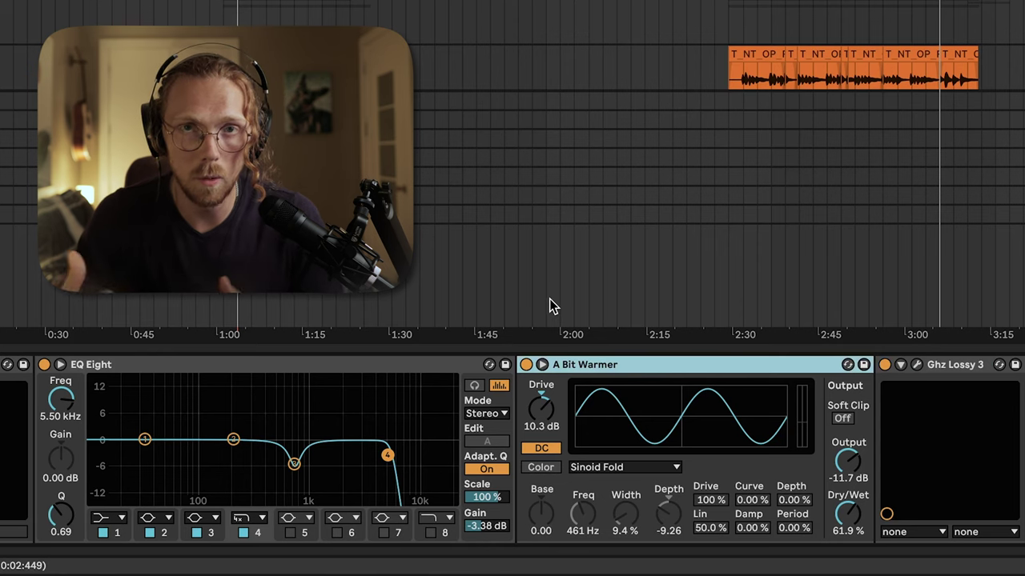
pyautogui.click(295, 461)
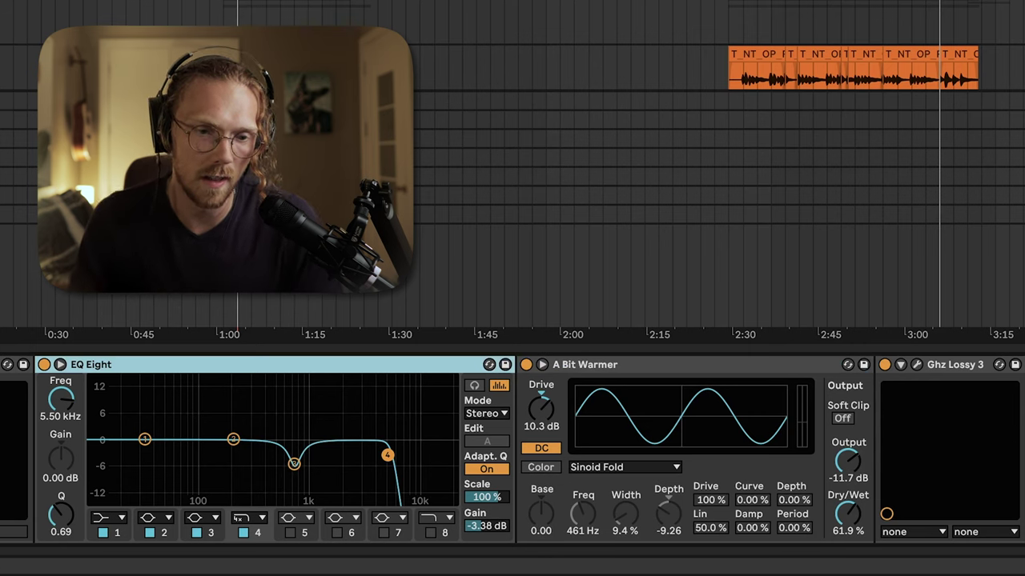
pyautogui.hotkey('ctrl', 'a')
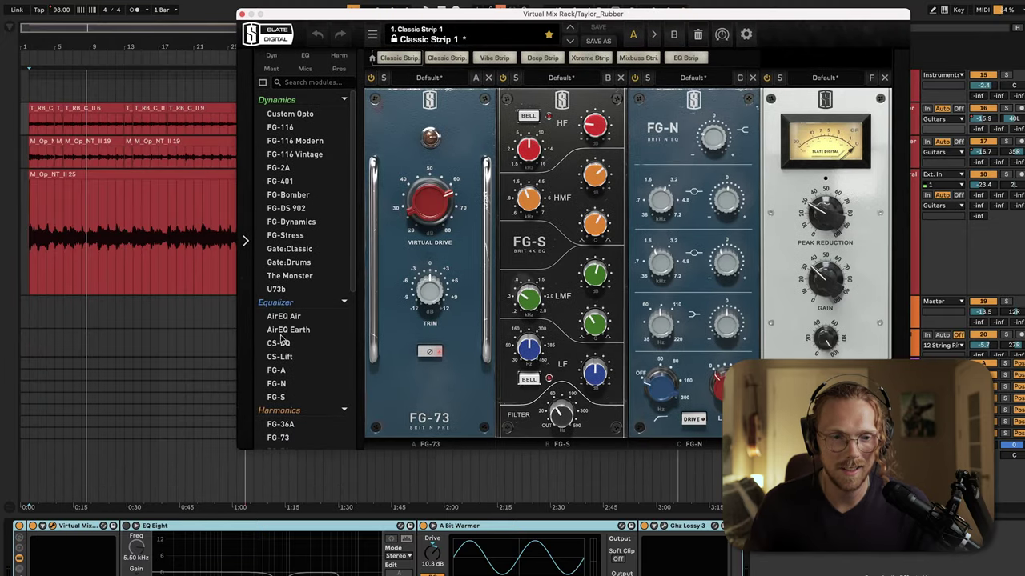
pyautogui.moveTo(818, 24); pyautogui.dragTo(728, 42)
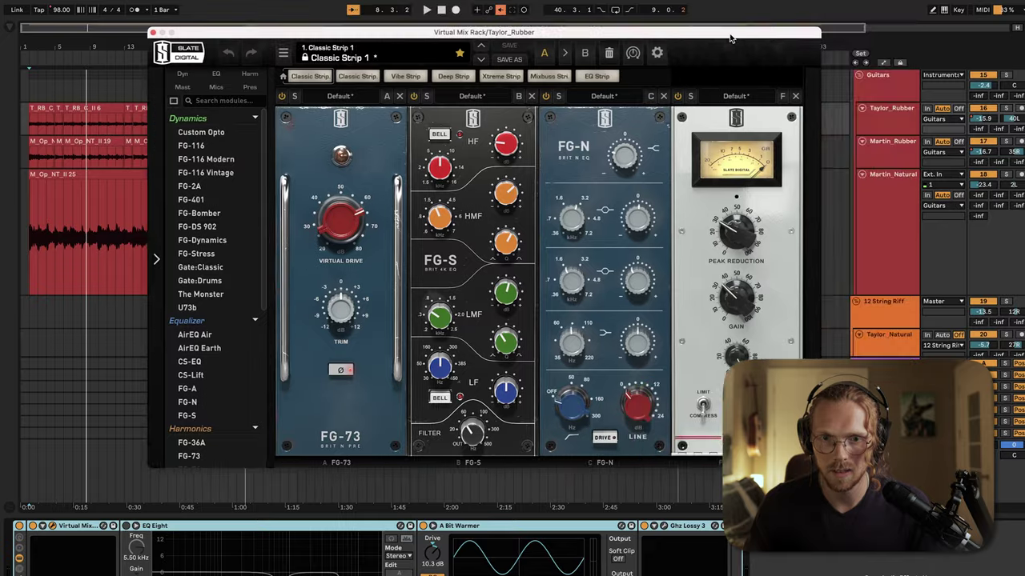
# - Select the Taylor_Rubber track and switch on the compressor module in slot F of its Virtual Mix Rack
pyautogui.click(910, 234)
pyautogui.click(881, 122)
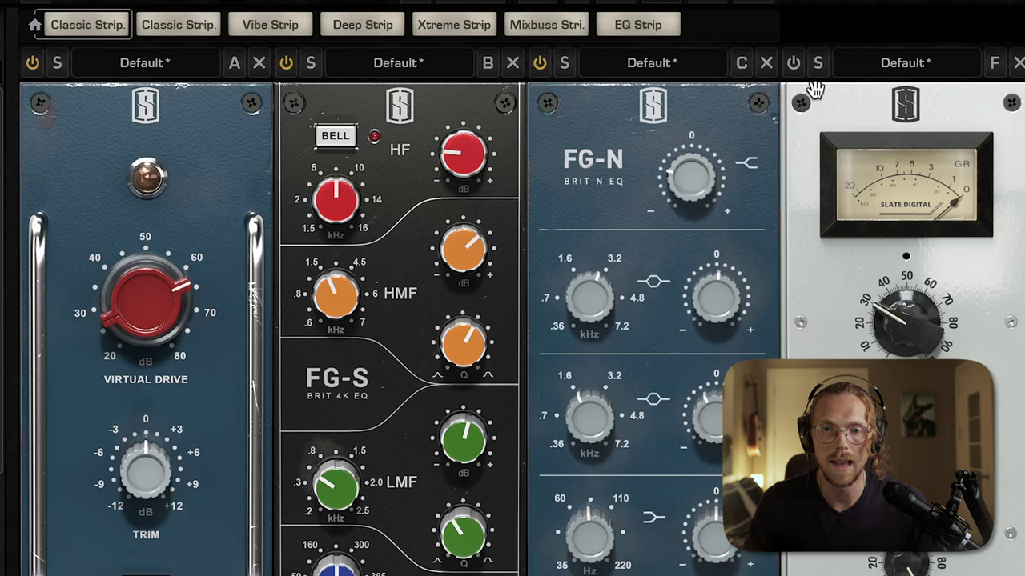
pyautogui.click(794, 64)
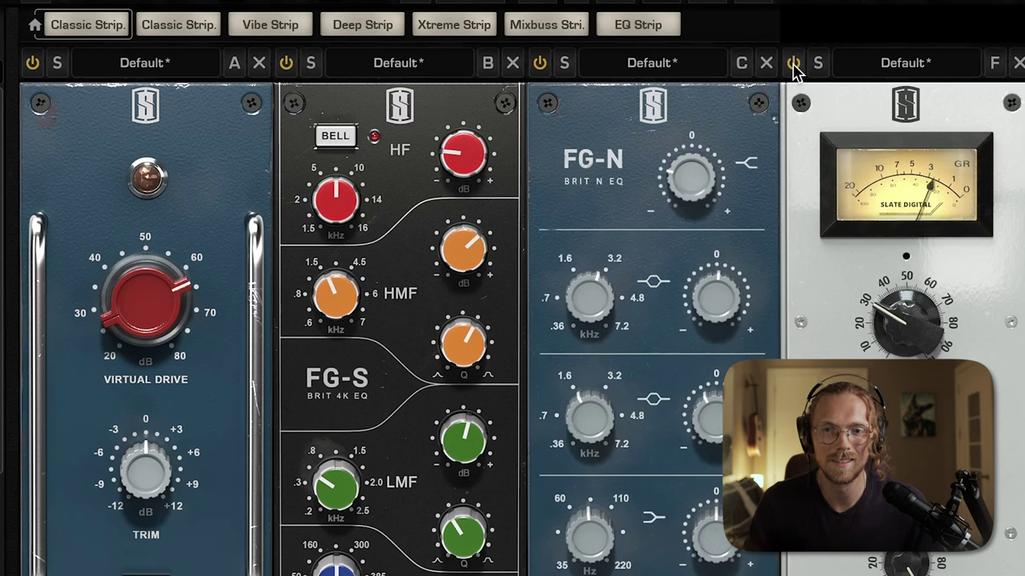
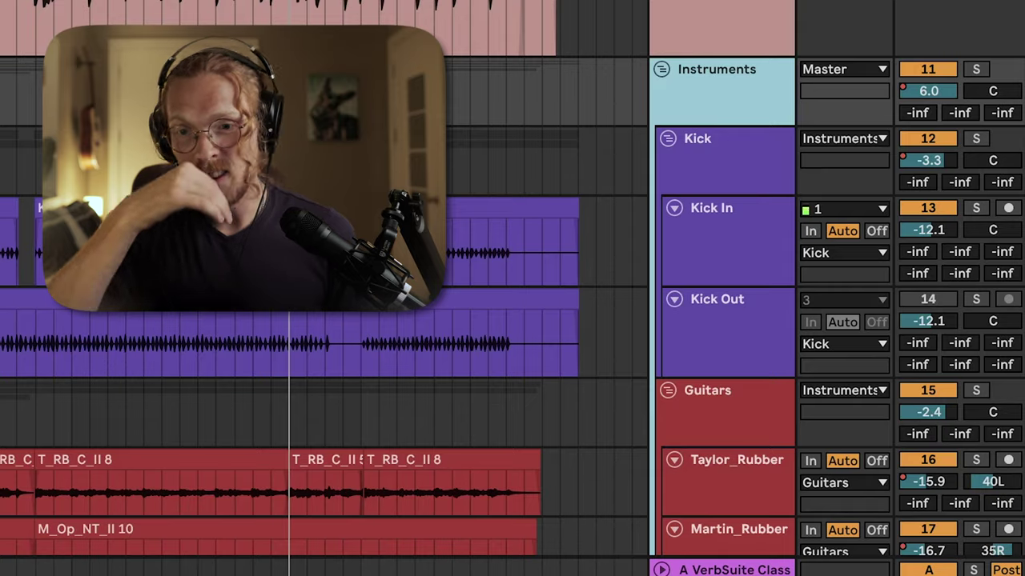
# - Select the Instruments group and turn on its Audio Effect Rack
pyautogui.click(765, 178)
pyautogui.click(673, 122)
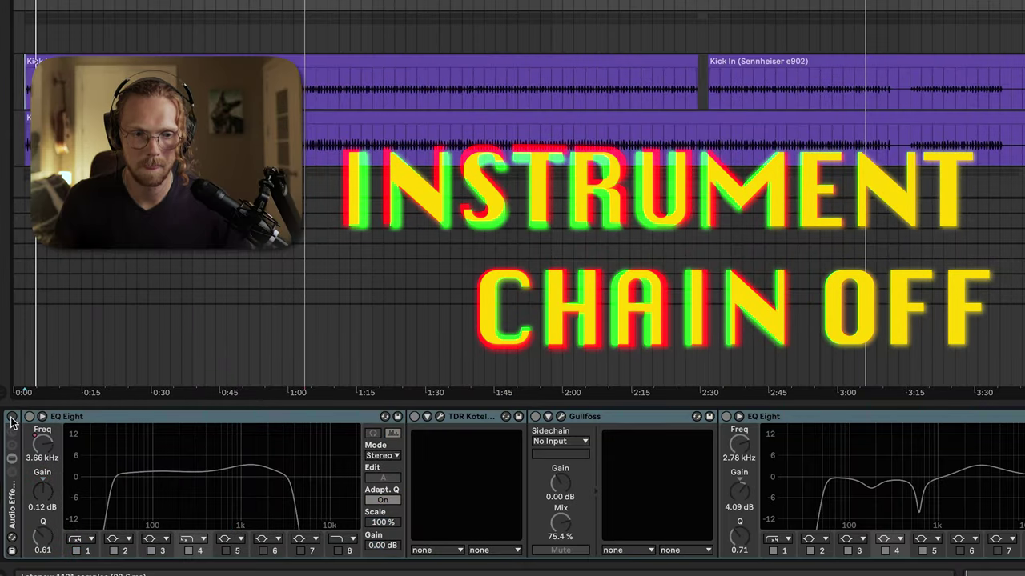
pyautogui.click(12, 417)
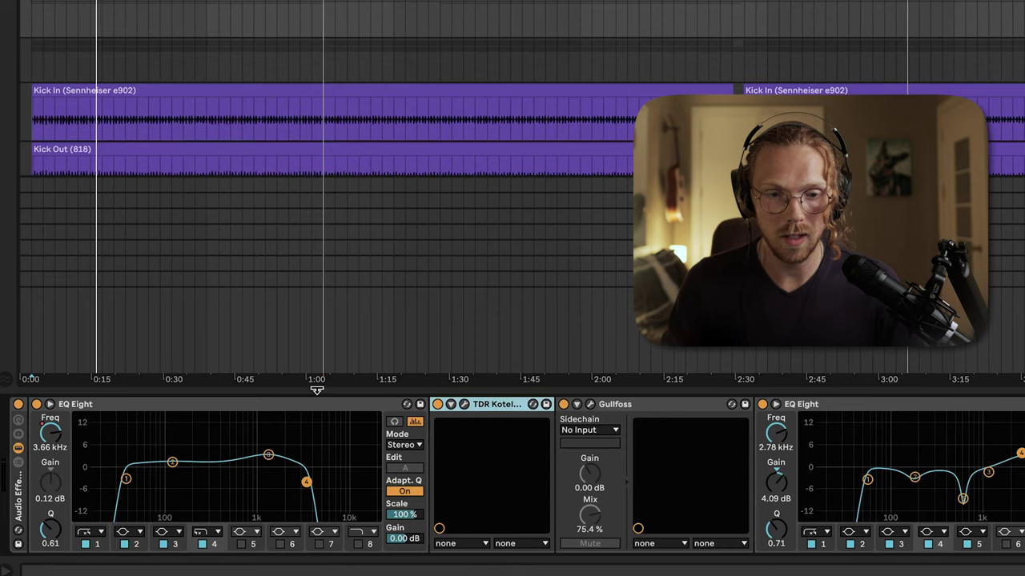
# - Review the two EQ Eights and Gullfoss inside the Instruments group's effect rack
pyautogui.click(317, 401)
pyautogui.click(629, 405)
pyautogui.click(833, 406)
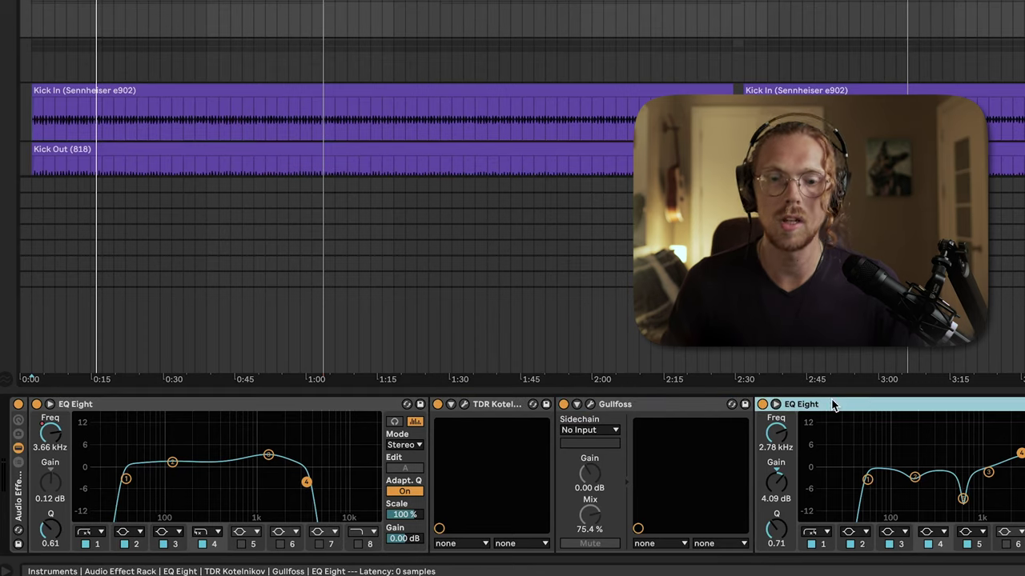
pyautogui.click(596, 407)
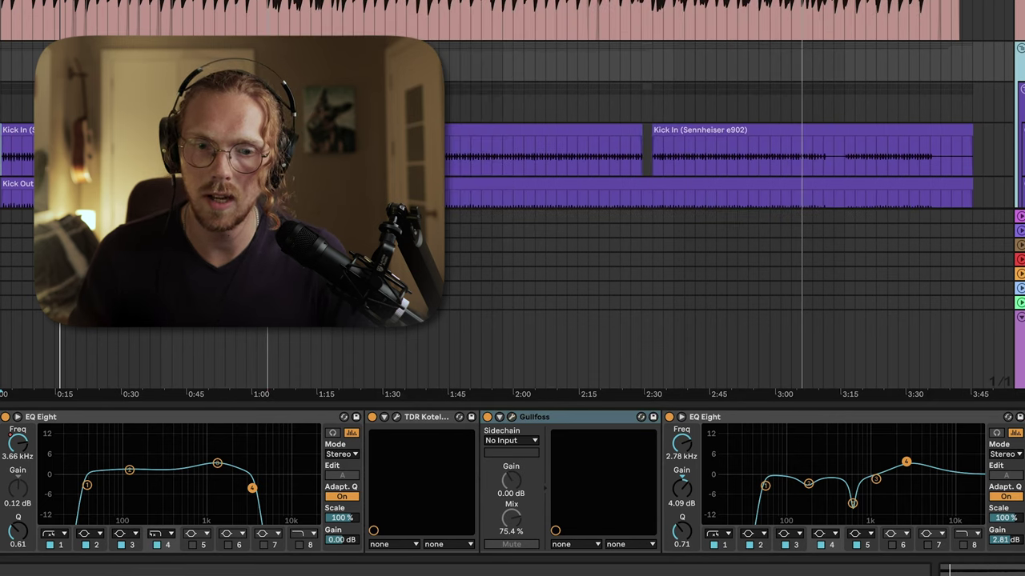
pyautogui.scroll(-1, 512, 160)
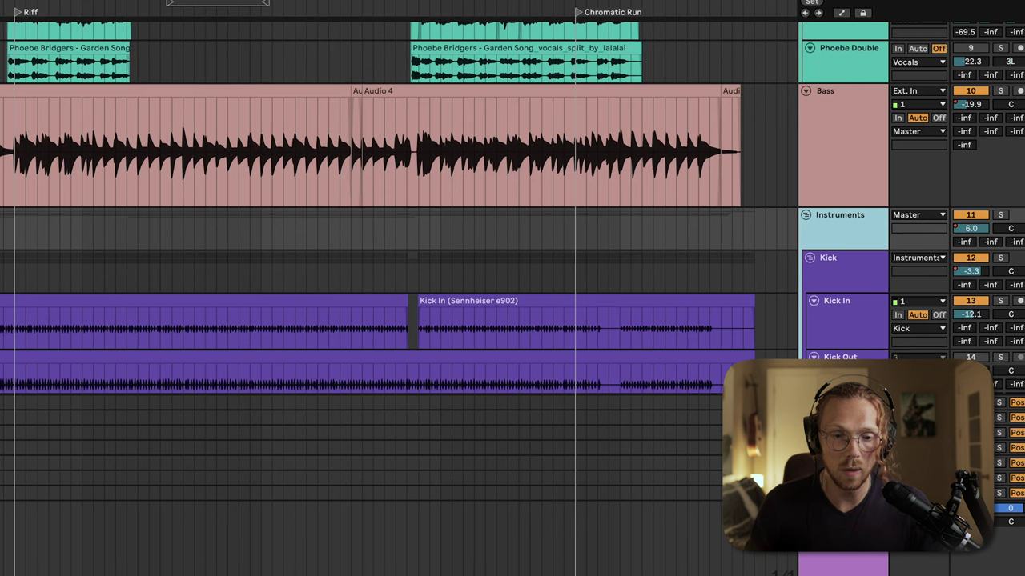
# - Show the Instruments group's Gullfoss window, reposition it and select TDR Kotelnikov in the rack
pyautogui.hotkey('ctrl', 'alt', 'p')
pyautogui.moveTo(368, 8); pyautogui.dragTo(471, 40)
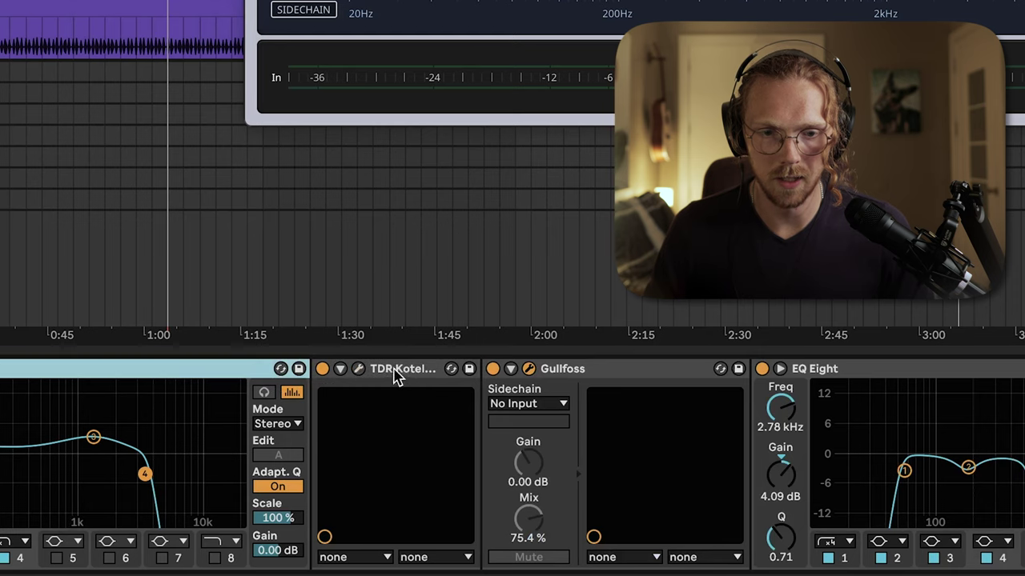
pyautogui.click(395, 373)
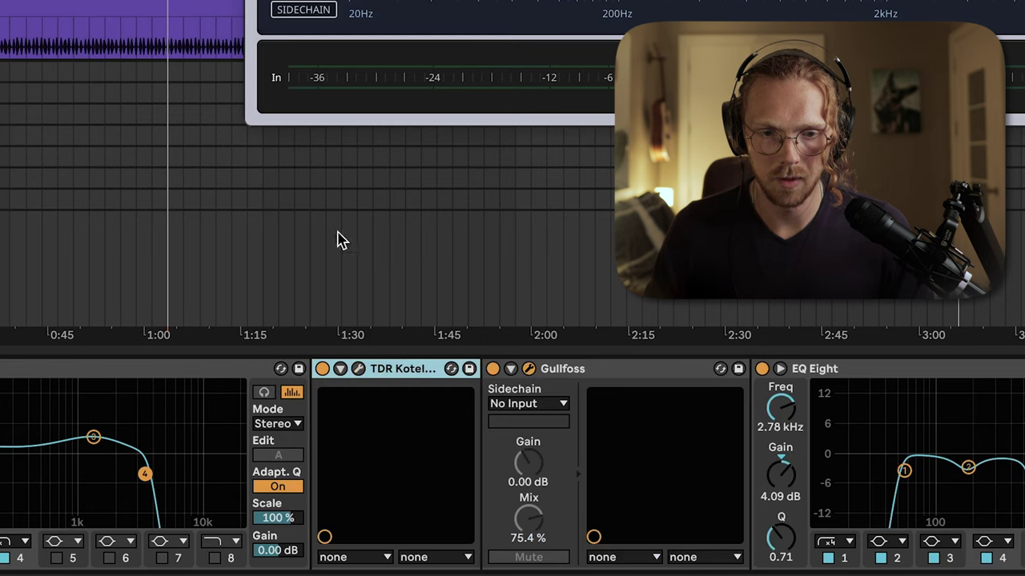
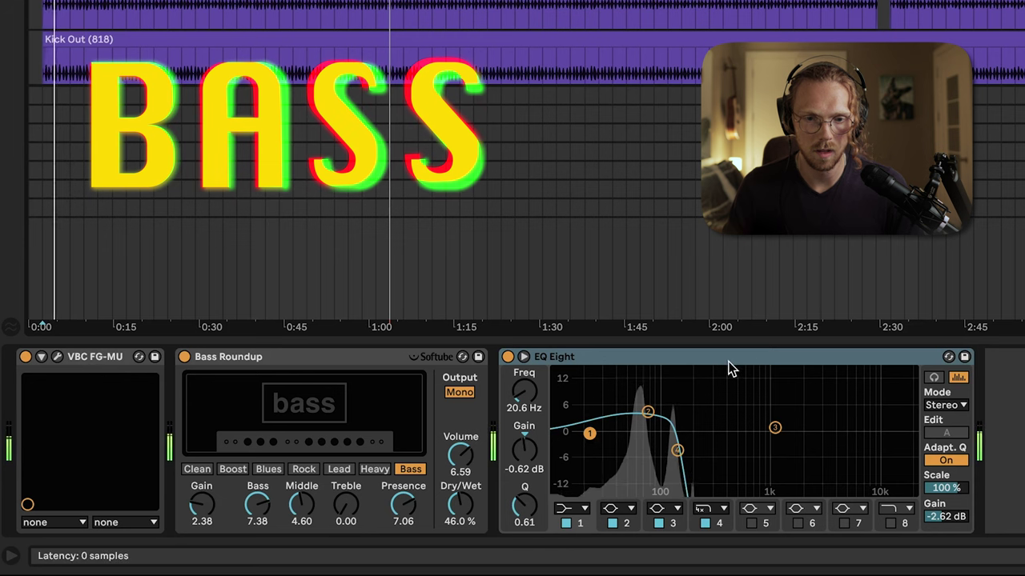
# - Examine EQ Eight, Bass Roundup and VBC FG-MU in the Bass track's chain during playback
pyautogui.click(723, 355)
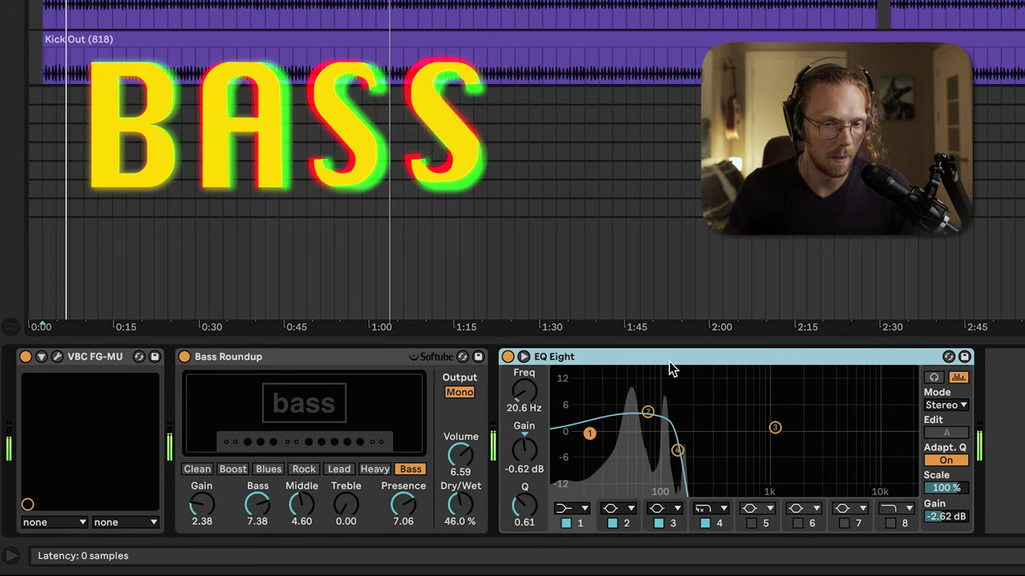
pyautogui.click(205, 362)
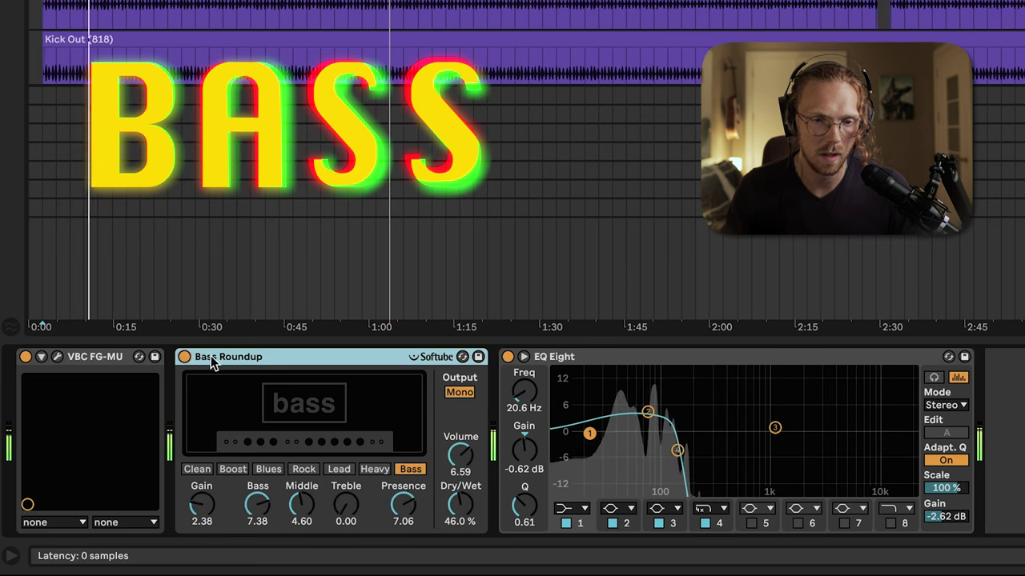
pyautogui.click(58, 362)
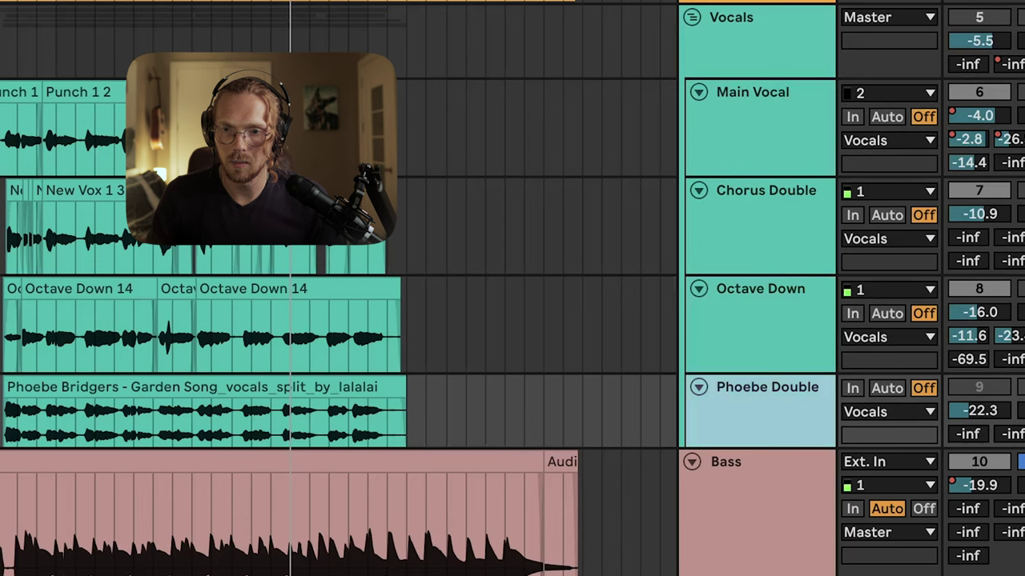
# - Delete the Phoebe Double track from the Vocals group
pyautogui.click(780, 420)
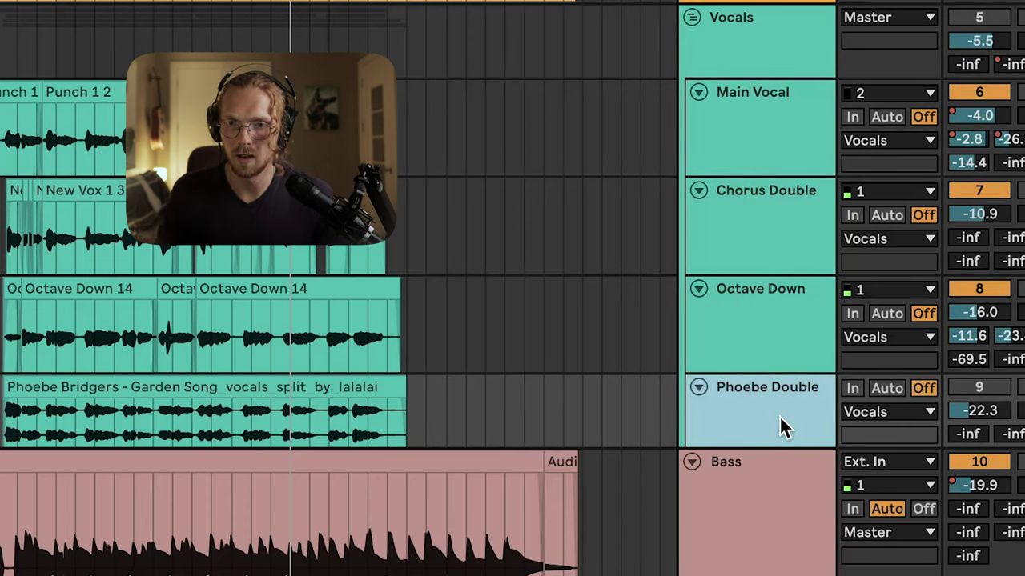
pyautogui.press('Delete')
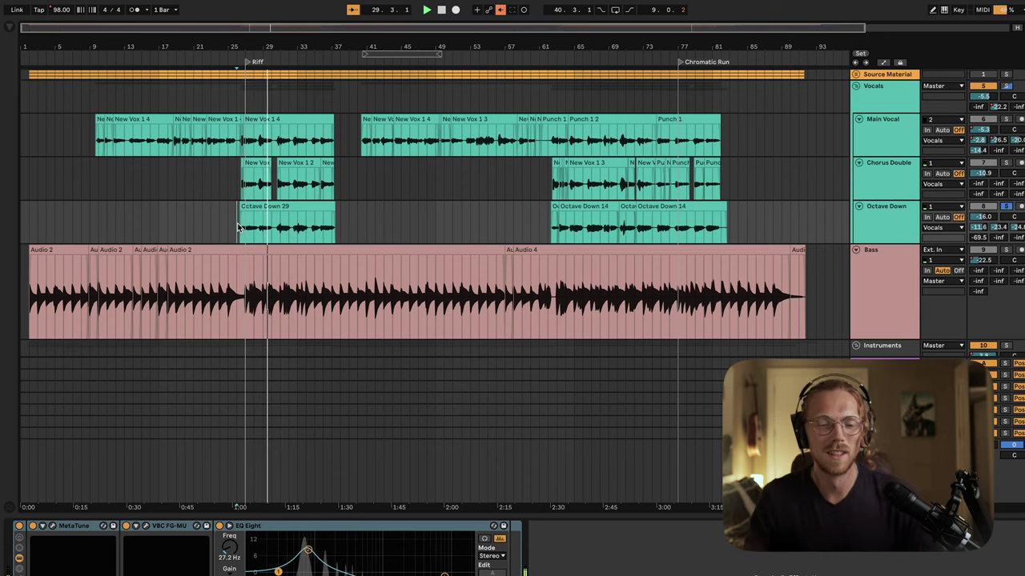
# - Inspect the MetaTune settings on the Octave Down track, close the plug-in and open VBC FG-MU
pyautogui.click(52, 527)
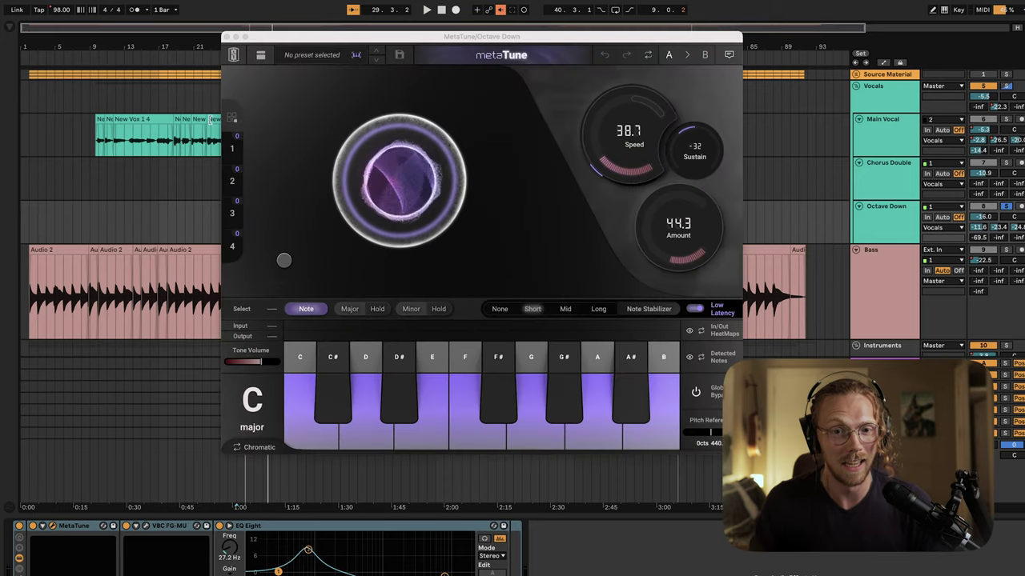
pyautogui.click(225, 38)
pyautogui.click(145, 526)
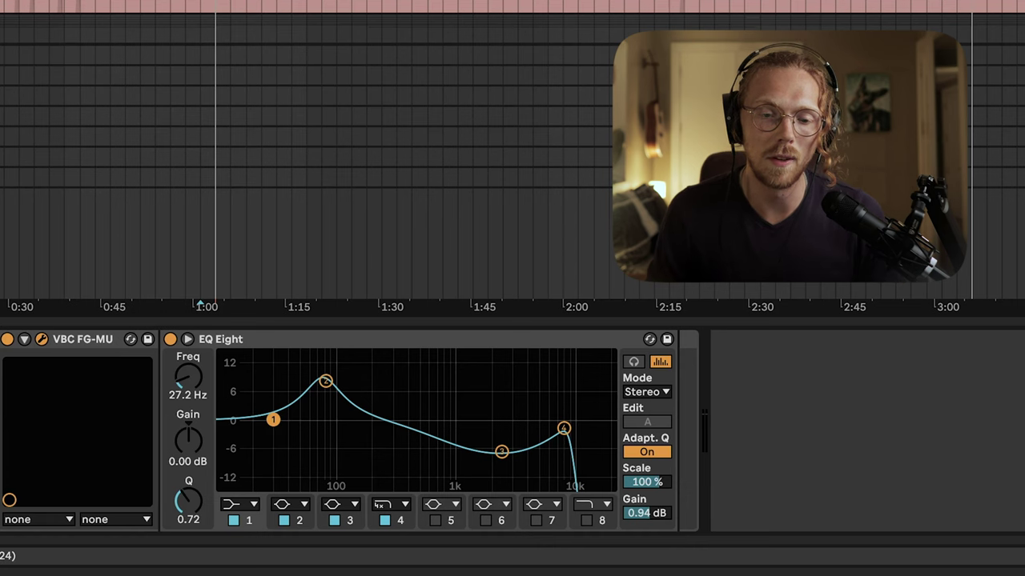
# - Play the Octave Down vocal and compare its sound with EQ Eight bypassed and re-enabled
pyautogui.click(414, 351)
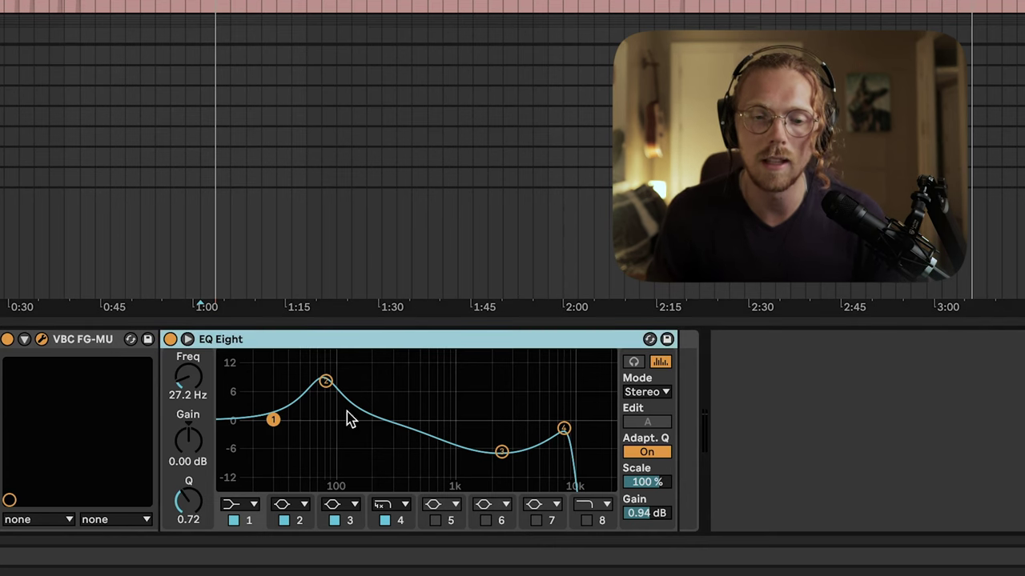
pyautogui.press('space')
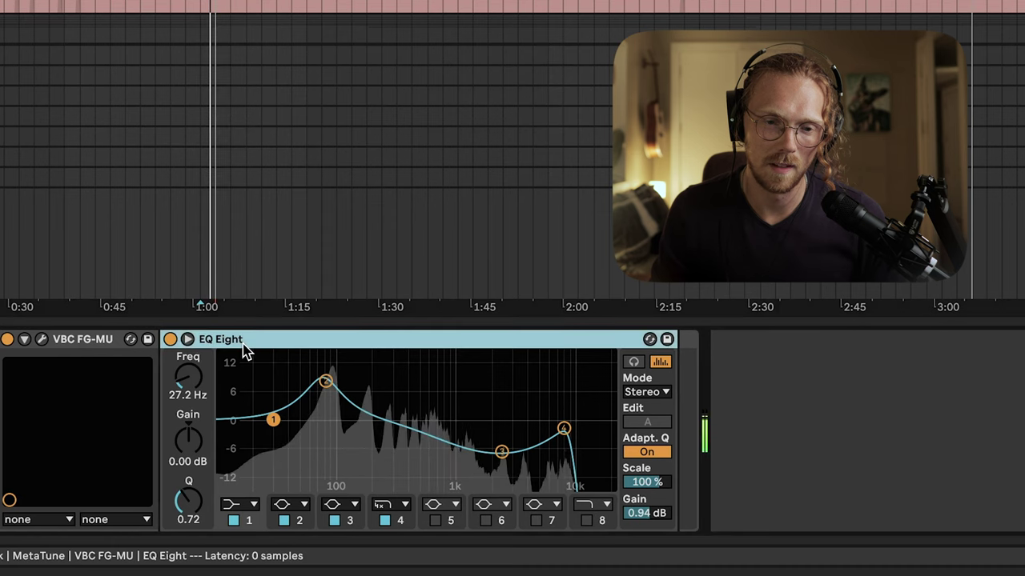
pyautogui.click(170, 339)
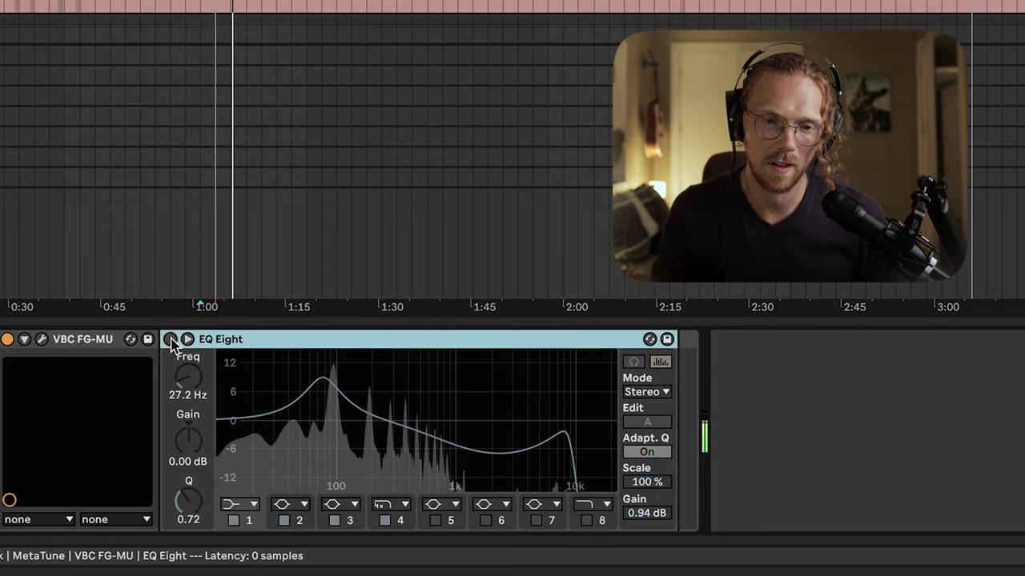
pyautogui.click(170, 339)
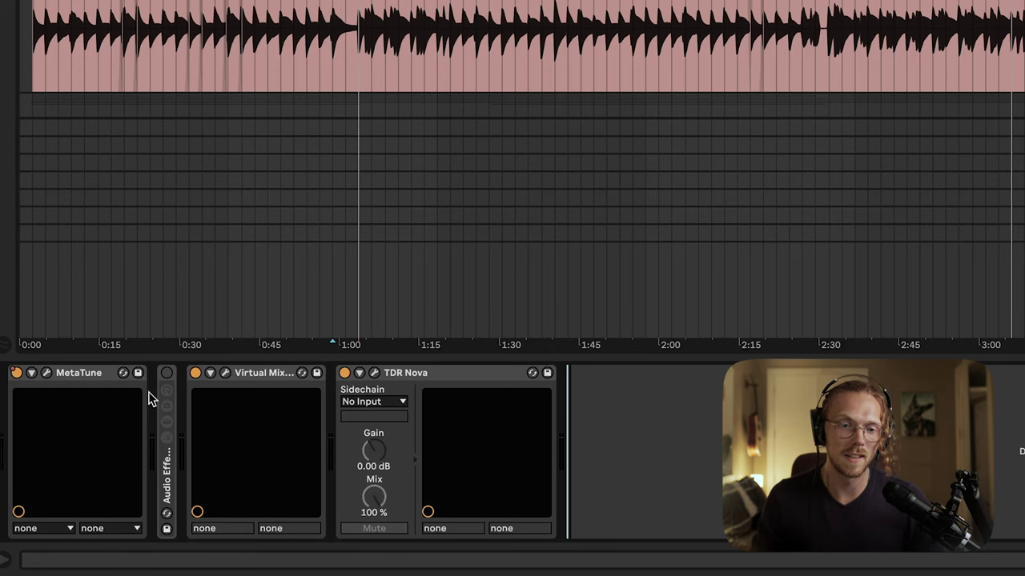
# - Open MetaTune in the vocal chain that also holds Virtual Mix Rack and TDR Nova, examine its settings and hide it
pyautogui.click(104, 375)
pyautogui.click(45, 373)
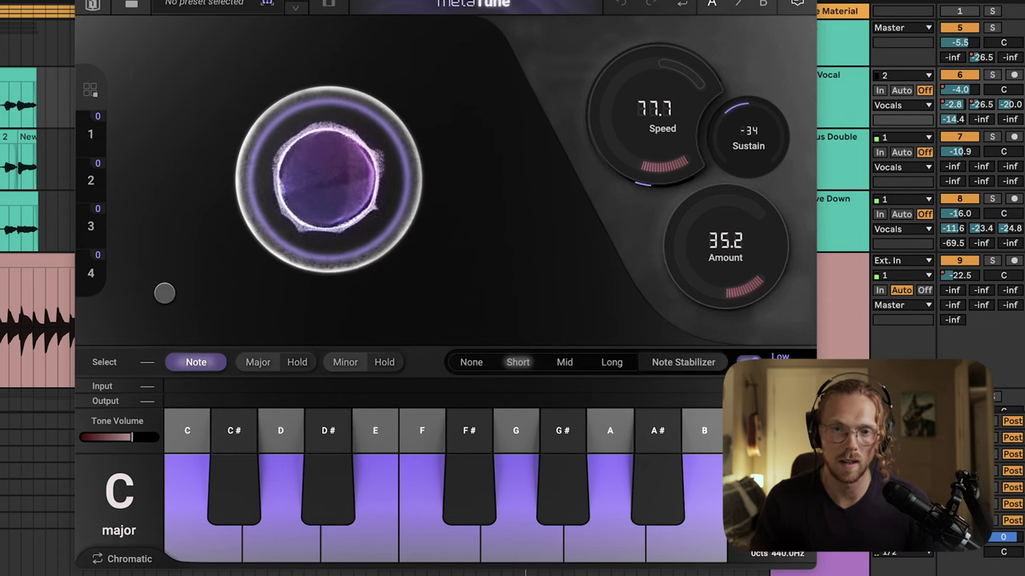
pyautogui.hotkey('ctrl', 'alt', 'p')
# - Show the automation lanes and inspect the Vocals group and the Main Vocal track
pyautogui.press('a')
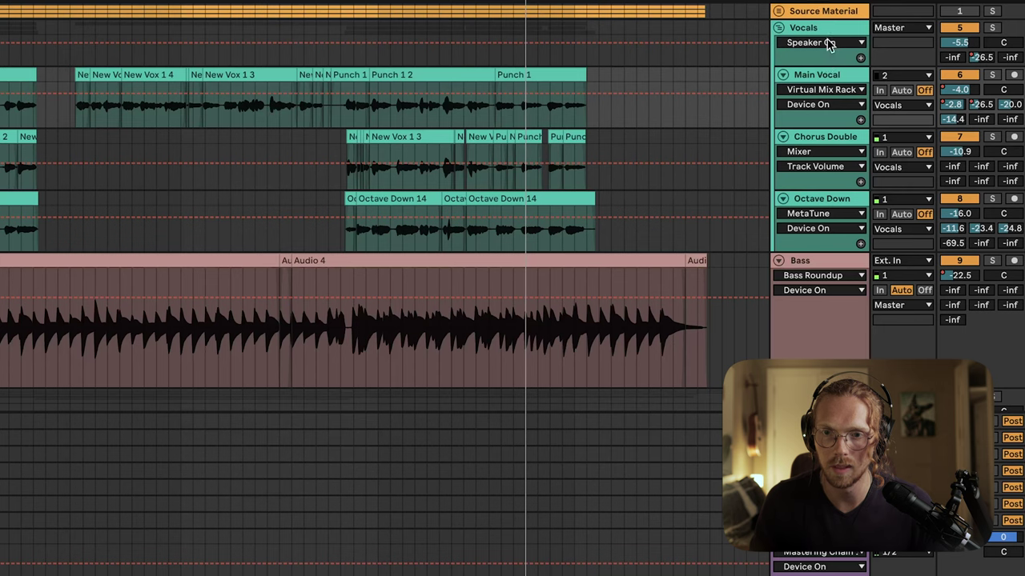
pyautogui.click(829, 44)
pyautogui.click(829, 55)
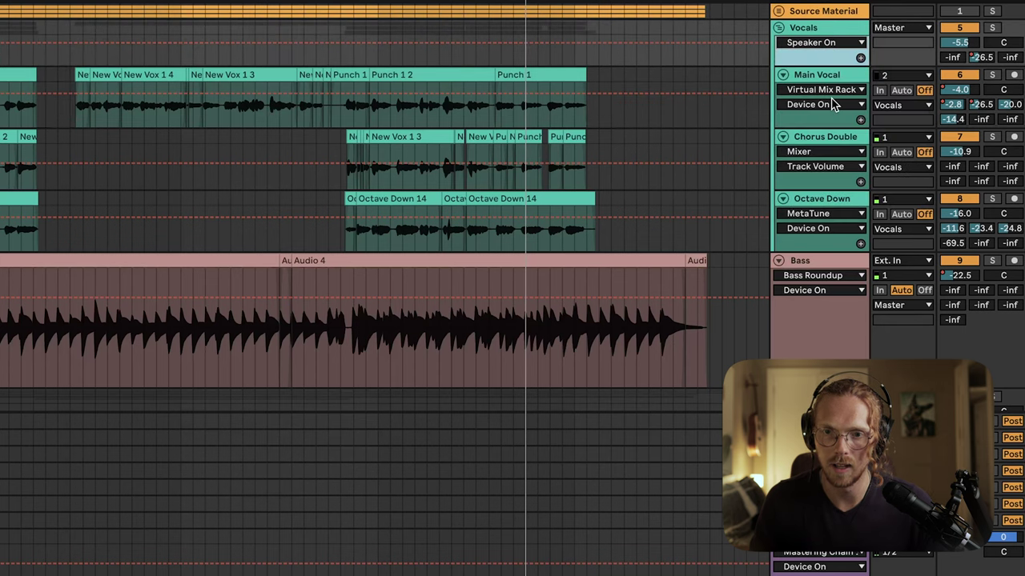
pyautogui.click(833, 92)
pyautogui.click(808, 115)
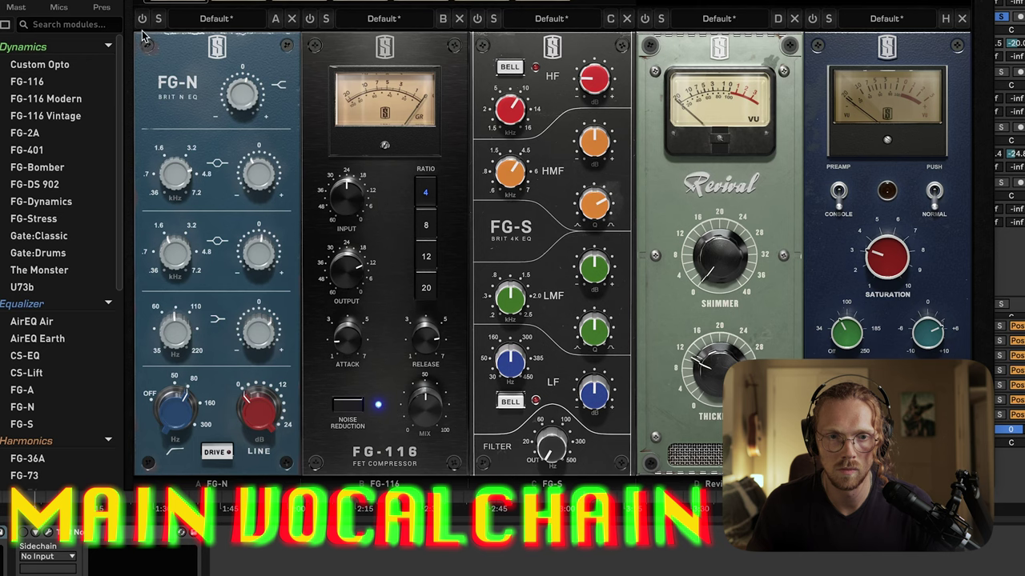
# - Switch on the Main Vocal Virtual Mix Rack modules one by one: FG-N, FG-116, FG-S, Revival and the saturation module
pyautogui.click(312, 19)
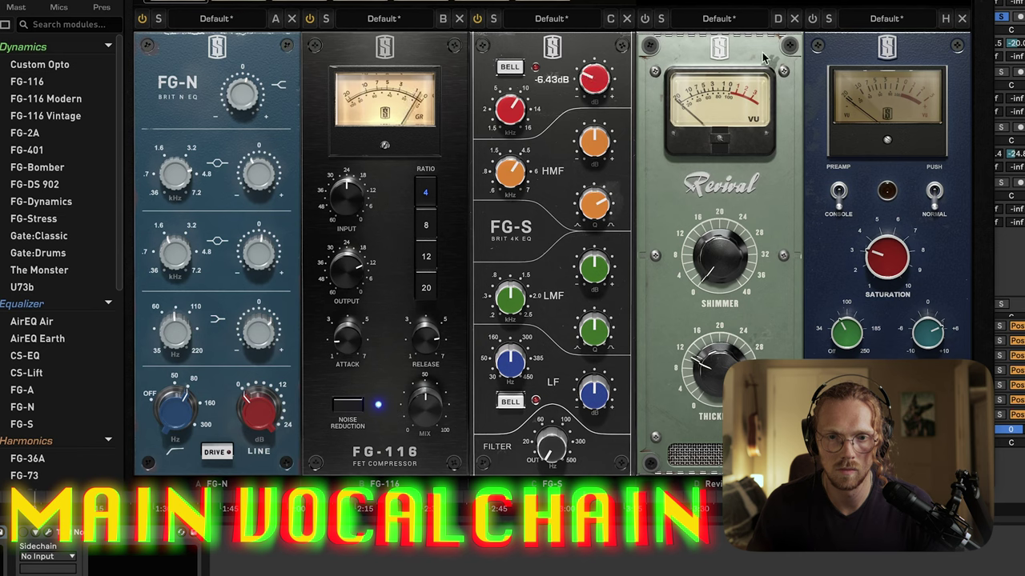
pyautogui.click(645, 18)
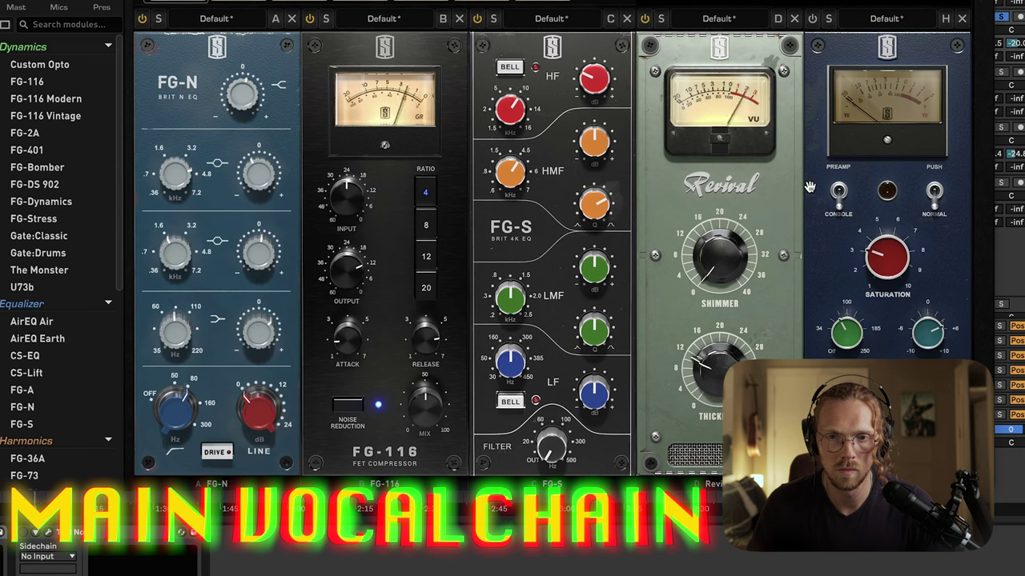
pyautogui.click(811, 19)
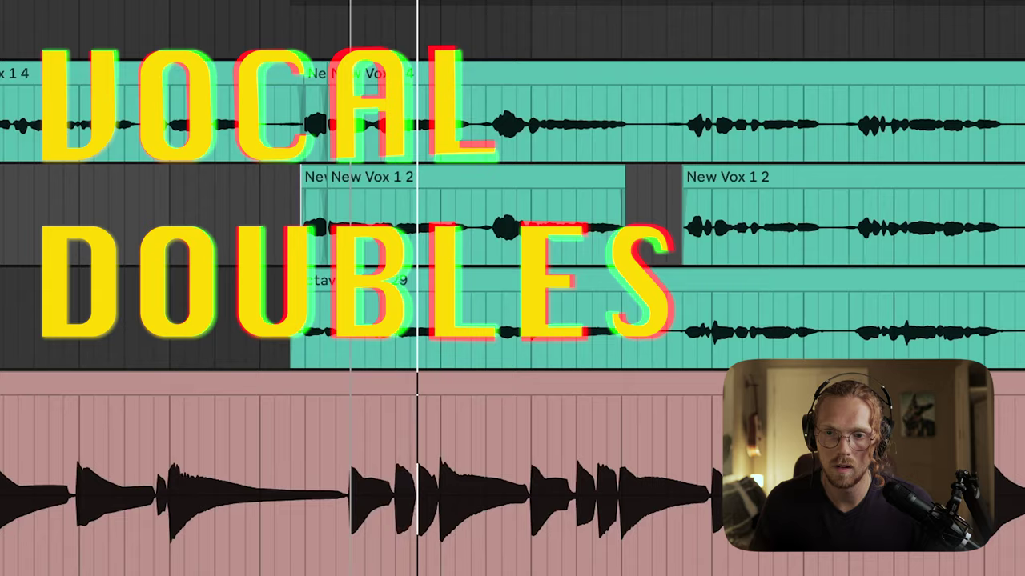
# - Examine the Chorus Double and Octave Down clips against the Main Vocal during playback, and play with the Vocals group's Gullfoss open
pyautogui.hscroll(5, 599, 309)
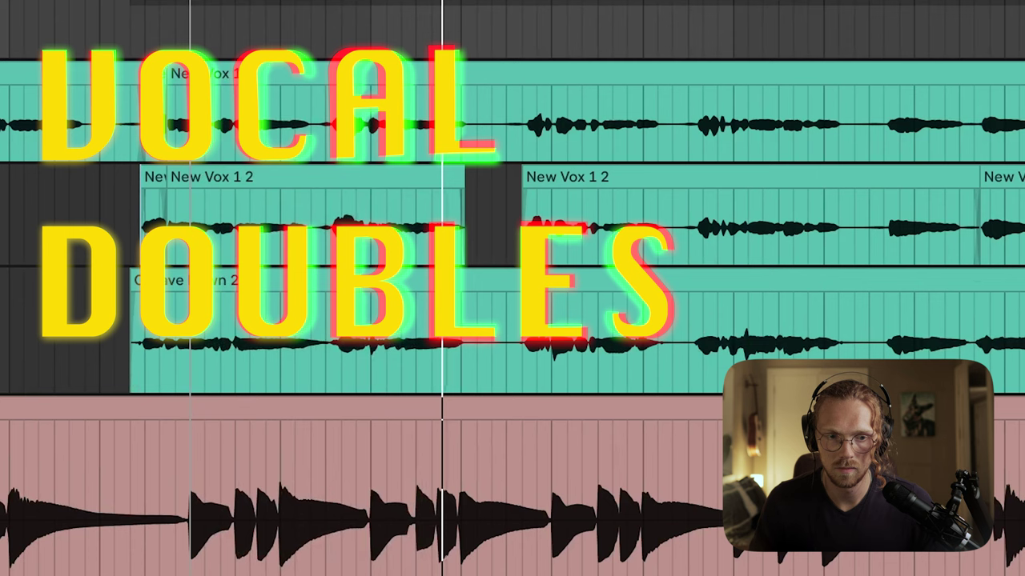
pyautogui.hscroll(4, 887, 152)
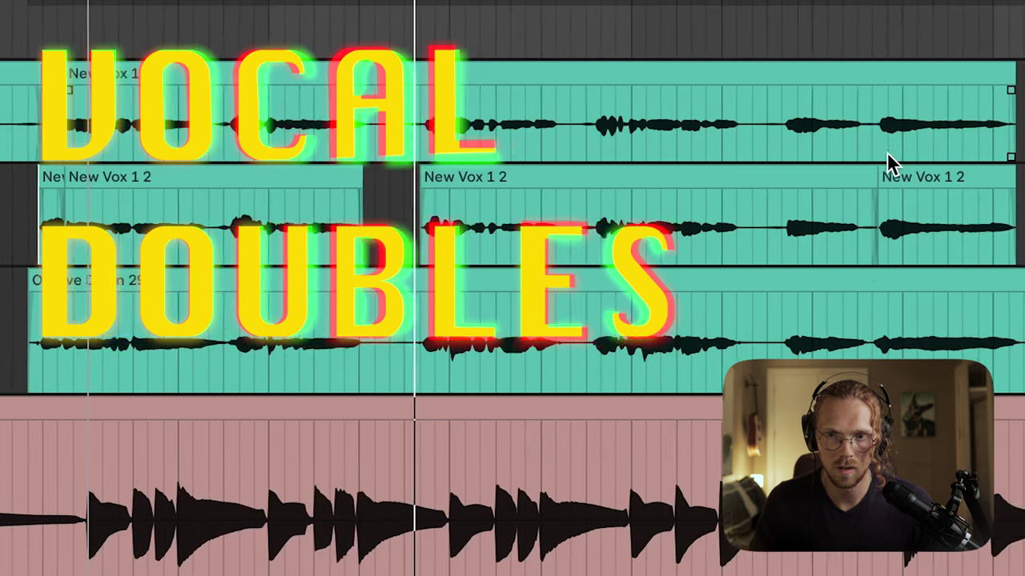
pyautogui.hscroll(1, 887, 152)
pyautogui.hscroll(-3, 887, 152)
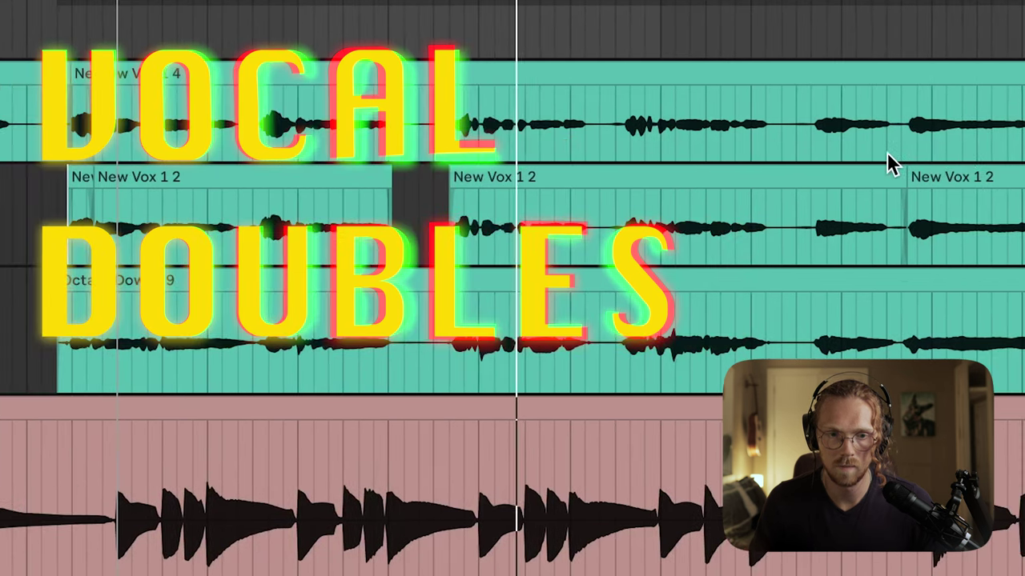
pyautogui.hscroll(-2, 887, 152)
pyautogui.hscroll(-1, 887, 152)
pyautogui.hscroll(3, 887, 152)
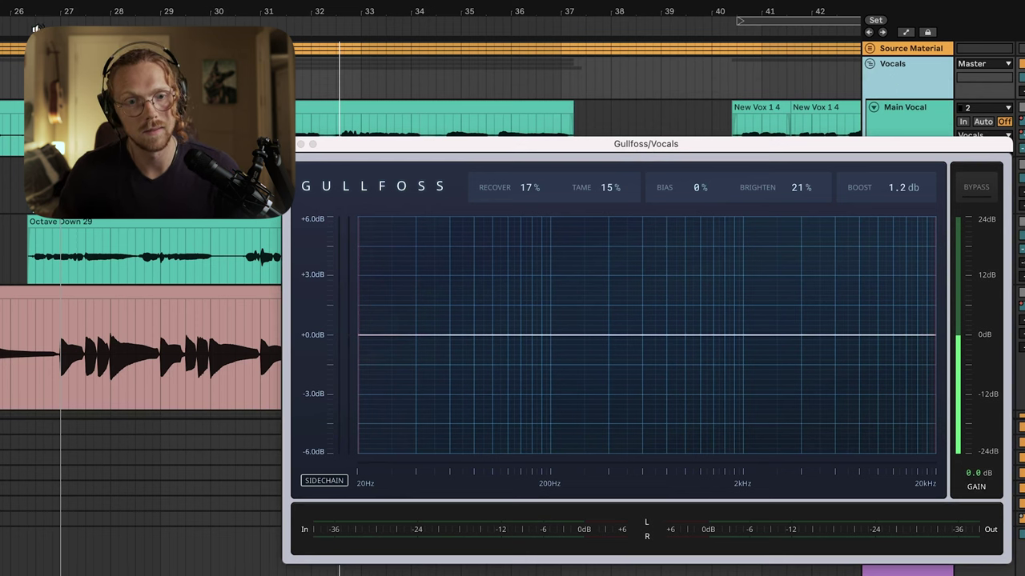
pyautogui.press('space')
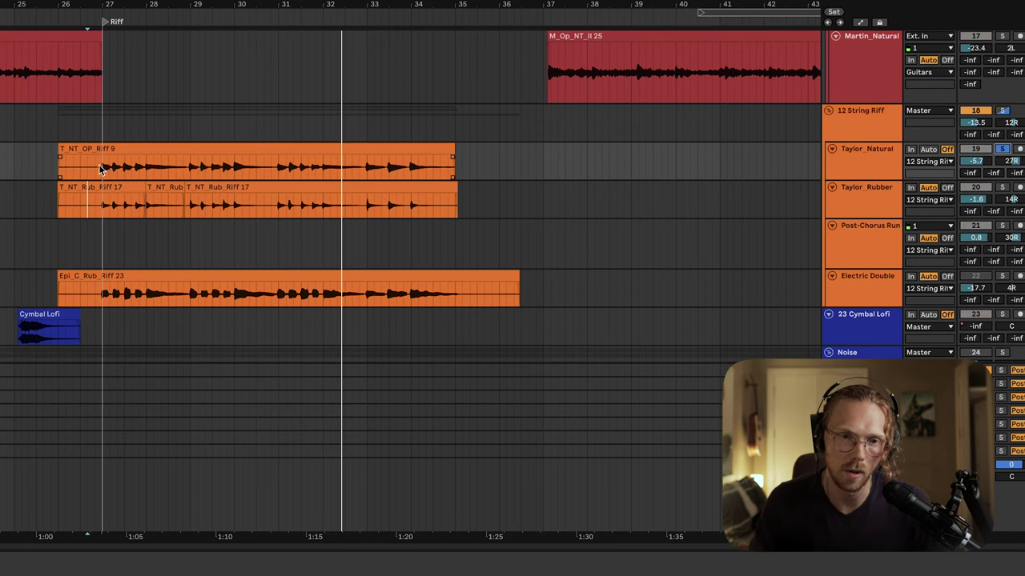
# - Examine the Electric Double, Taylor_Natural and Taylor_Rubber tracks of the 12 String Riff group while the Riff section plays
pyautogui.click(876, 298)
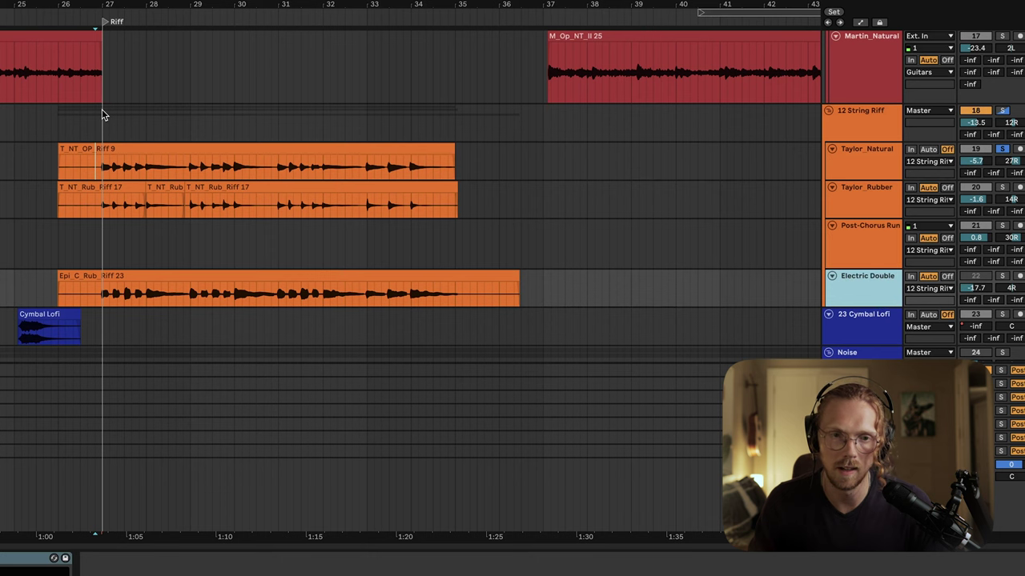
pyautogui.hscroll(-5, 110, 173)
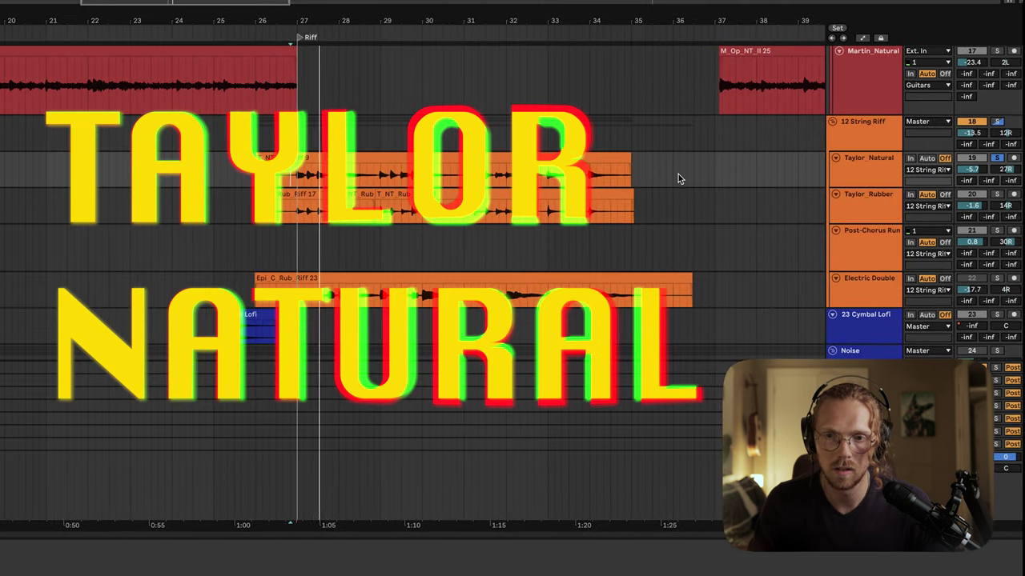
pyautogui.click(890, 179)
pyautogui.click(889, 203)
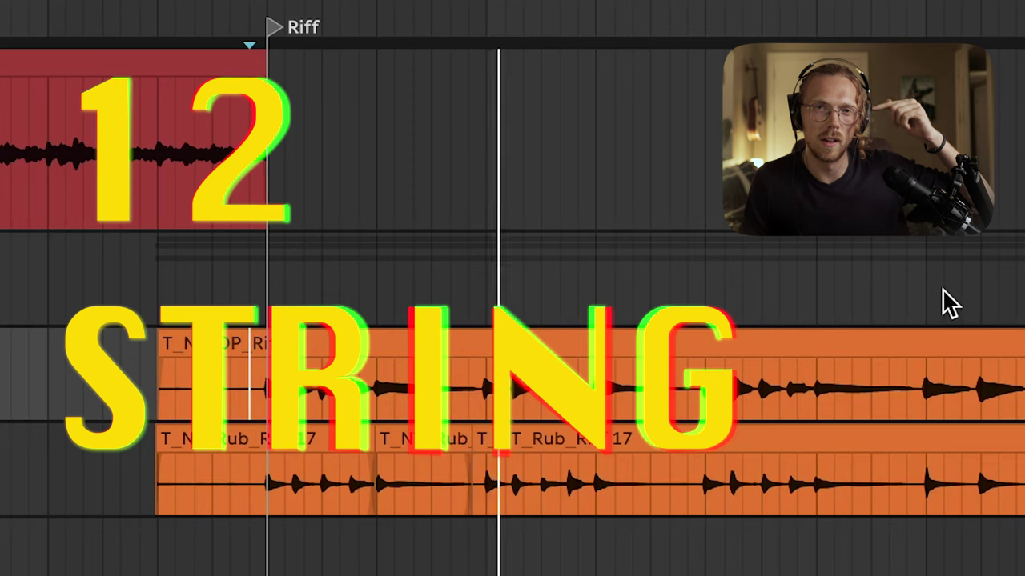
pyautogui.hscroll(5, 942, 288)
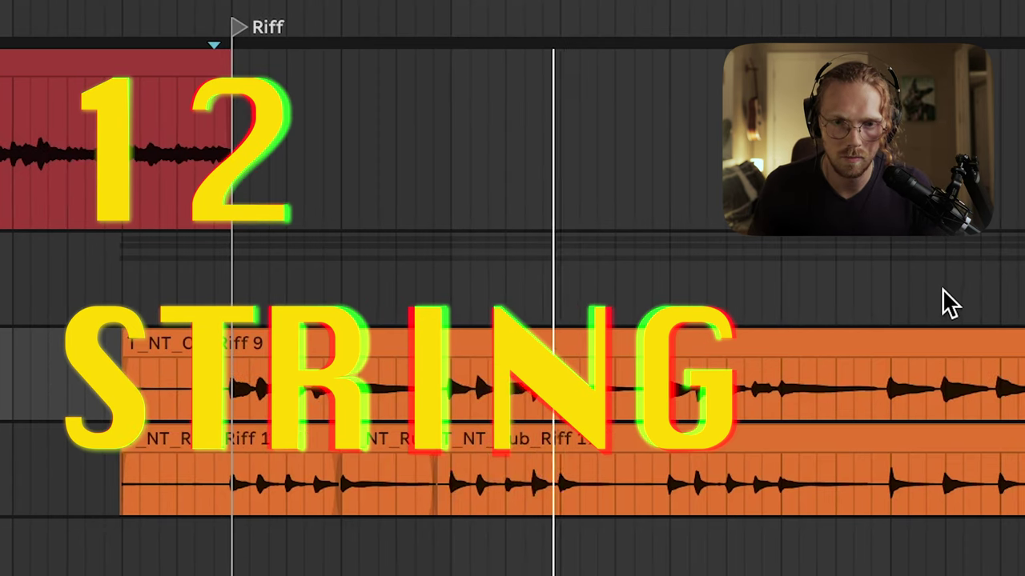
pyautogui.hscroll(-2, 942, 288)
pyautogui.hscroll(-2, 942, 291)
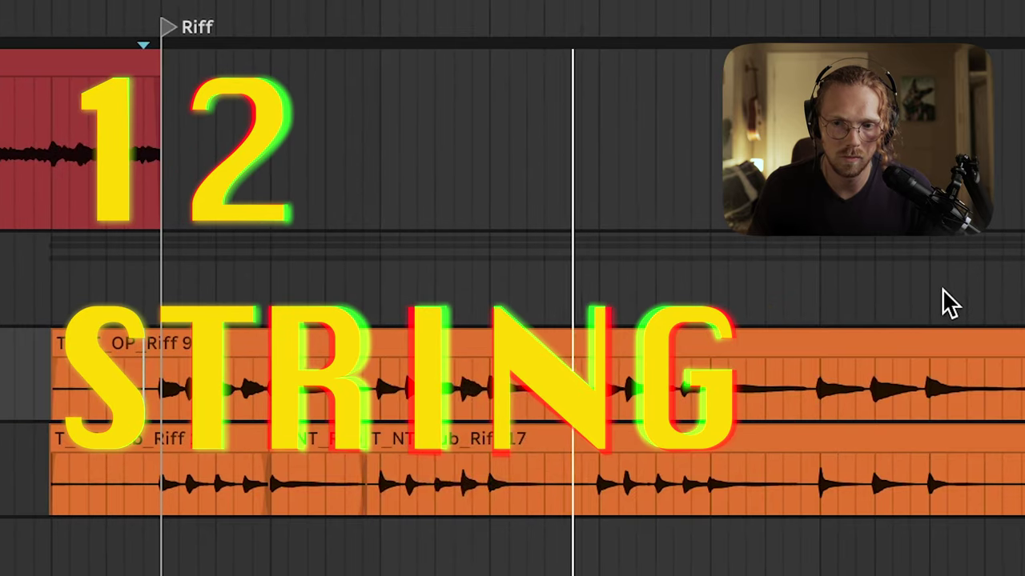
pyautogui.scroll(-3, 943, 290)
pyautogui.scroll(-5, 942, 290)
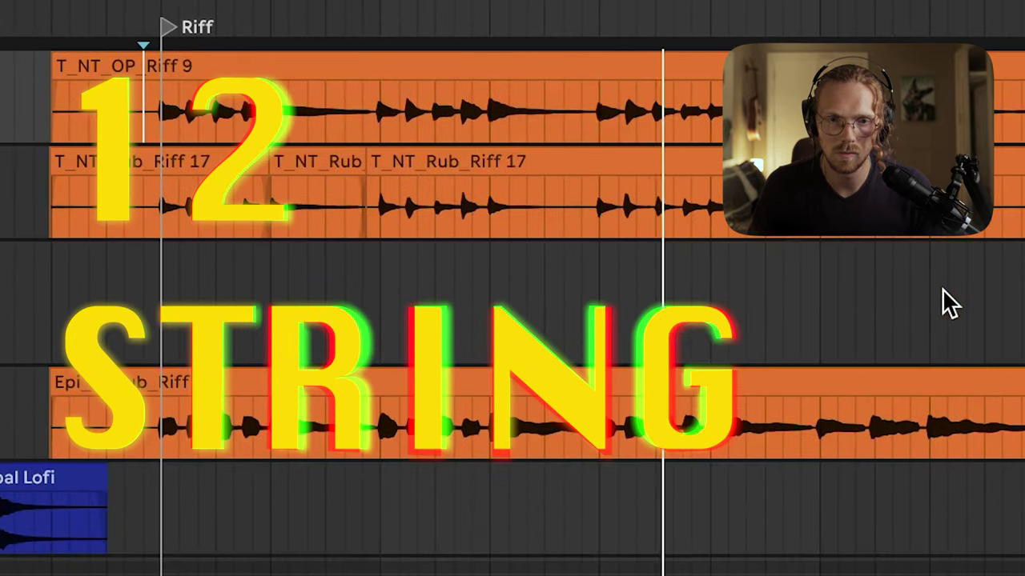
pyautogui.scroll(2, 942, 292)
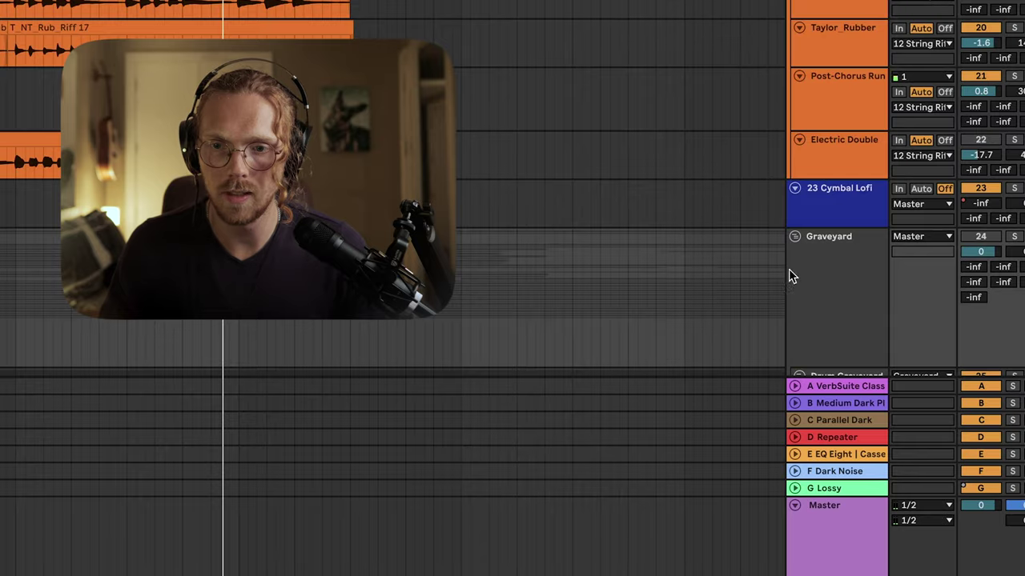
# - Unfold the Graveyard group and inspect the Drum Graveyard with its Kick In track
pyautogui.click(498, 158)
pyautogui.scroll(-5, 548, 262)
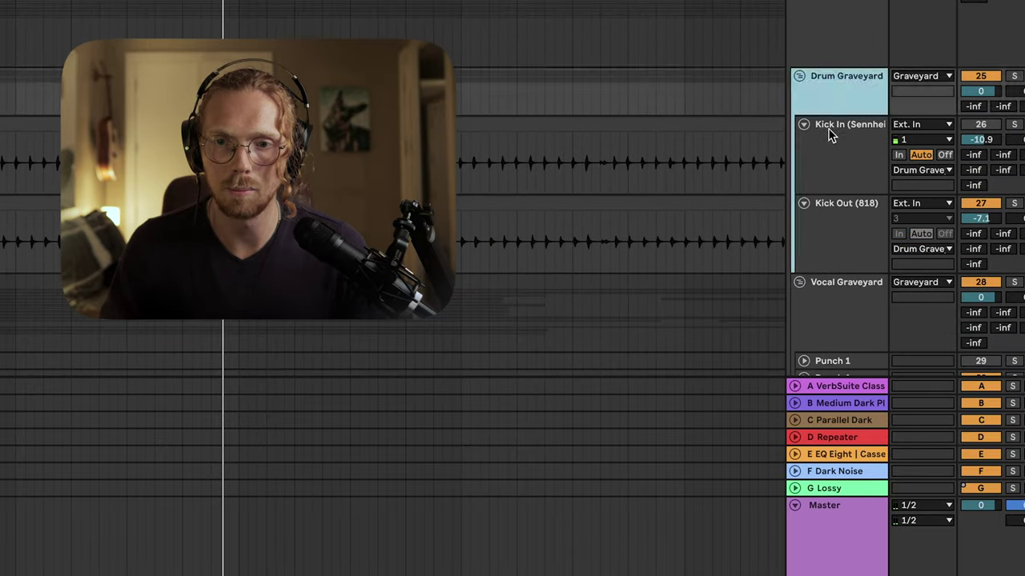
pyautogui.click(838, 152)
pyautogui.click(836, 102)
pyautogui.click(838, 169)
pyautogui.click(837, 103)
pyautogui.click(847, 160)
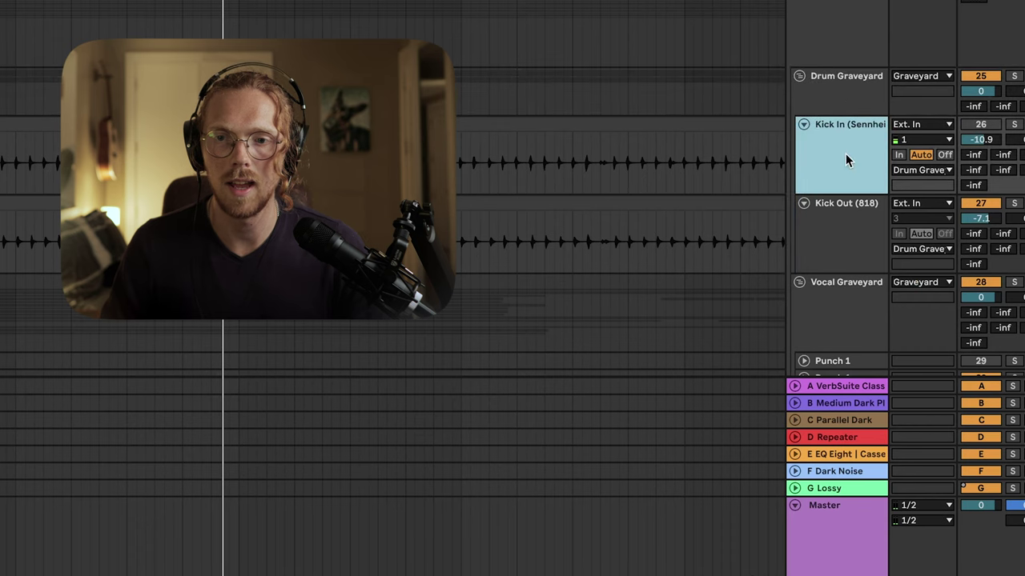
pyautogui.click(847, 34)
# - Unfold the Vocal Graveyard and collapse its full-height tracks, including New Vox 1 and Current Winner
pyautogui.scroll(-3, 840, 160)
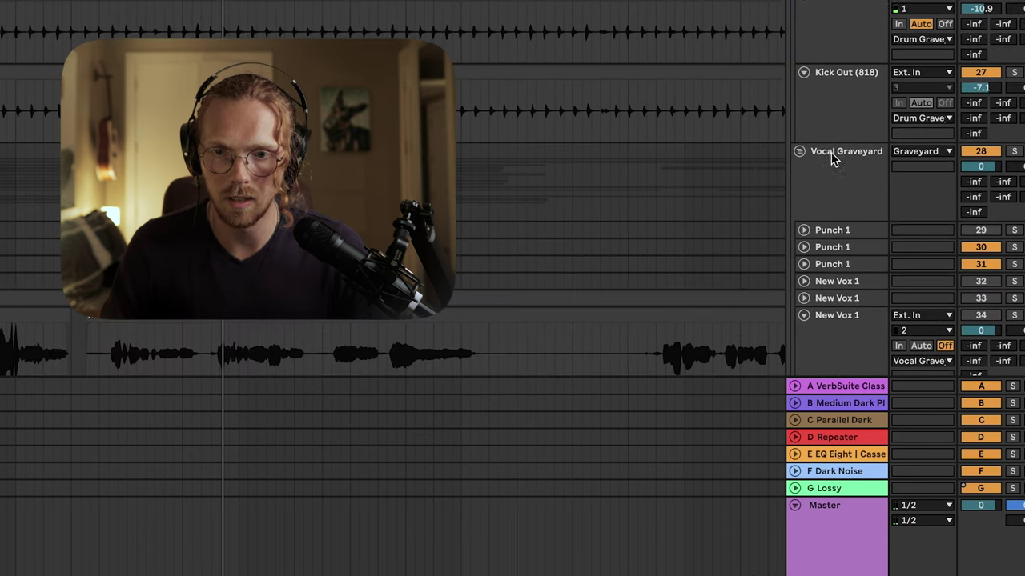
pyautogui.click(836, 314)
pyautogui.scroll(-5, 837, 196)
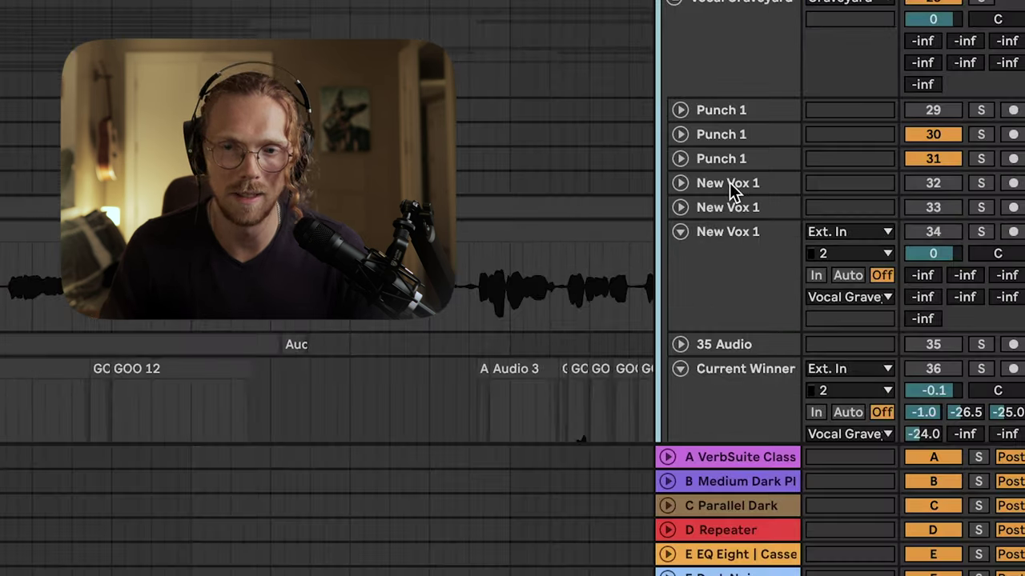
pyautogui.click(682, 150)
pyautogui.click(683, 150)
pyautogui.click(683, 150)
pyautogui.click(681, 198)
pyautogui.scroll(-5, 687, 199)
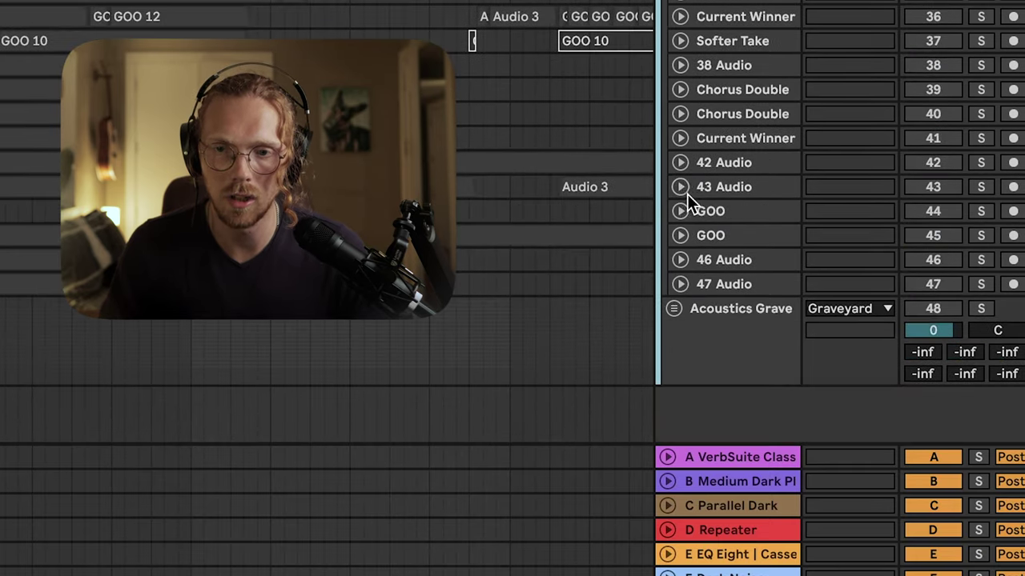
# - Unfold the Acoustics Grave group and look through its discarded guitar tracks
pyautogui.click(714, 382)
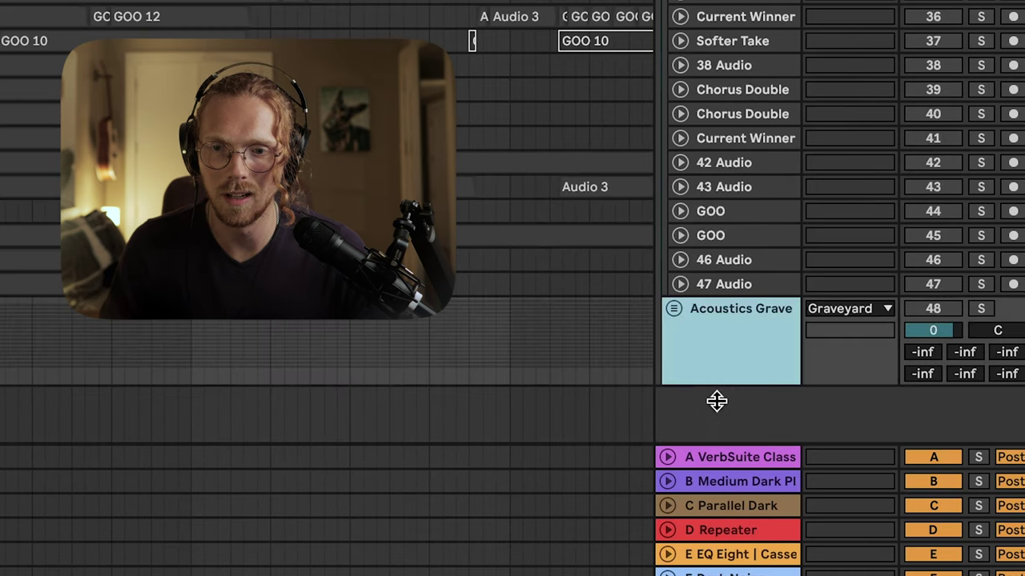
pyautogui.scroll(-10, 725, 386)
pyautogui.scroll(-4, 723, 372)
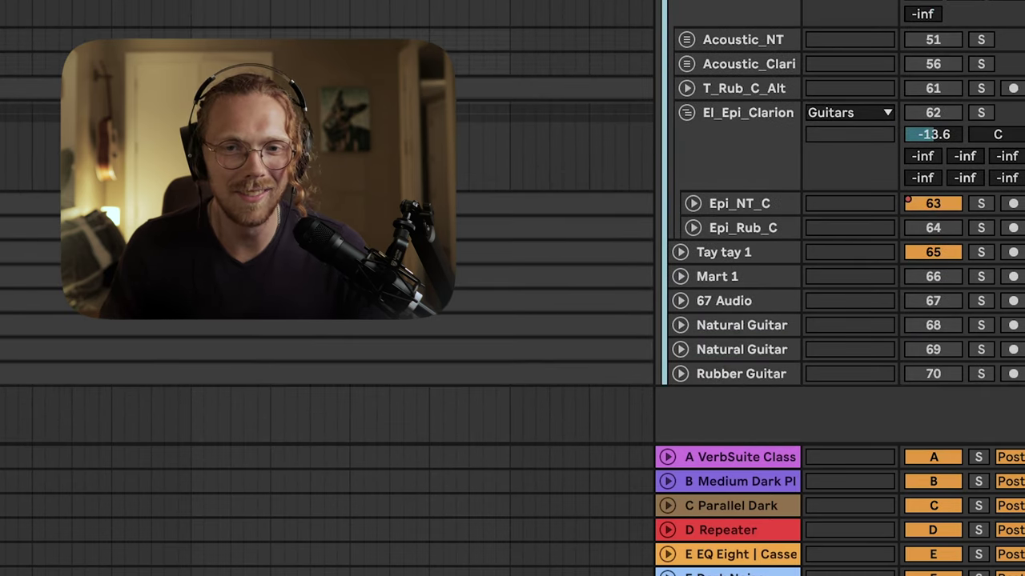
# - Return to the Vocal Graveyard and check its tracks one by one from the lower Current Winner up to New Vox 1
pyautogui.scroll(10, 840, 222)
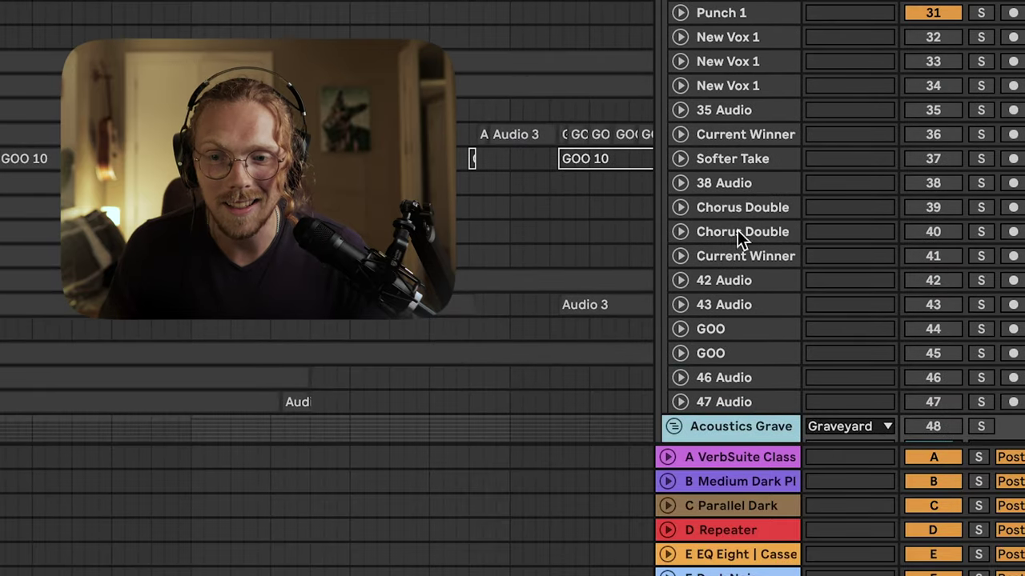
pyautogui.click(760, 255)
pyautogui.click(750, 226)
pyautogui.click(747, 208)
pyautogui.click(744, 184)
pyautogui.click(739, 135)
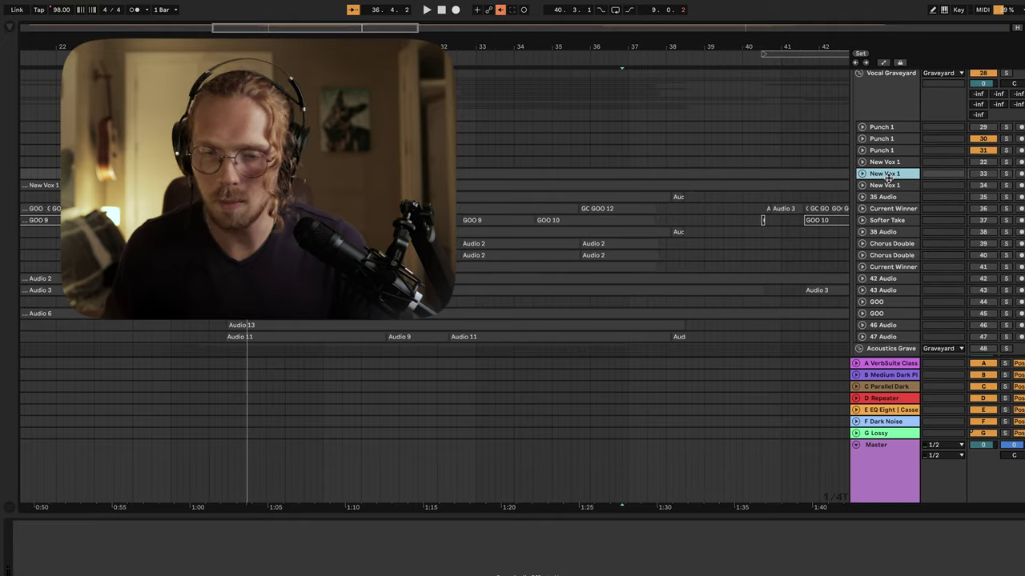
# - Step through the remaining Vocal Graveyard tracks and on to Acoustic_Clari in the Acoustics Grave, checking each for devices
pyautogui.press('Down')
pyautogui.press('Down')
pyautogui.press('Down')
pyautogui.press('Down')
pyautogui.press('Down')
pyautogui.press('Down')
pyautogui.press('Down')
pyautogui.press('Down')
pyautogui.press('Down')
pyautogui.press('Down')
pyautogui.press('Down')
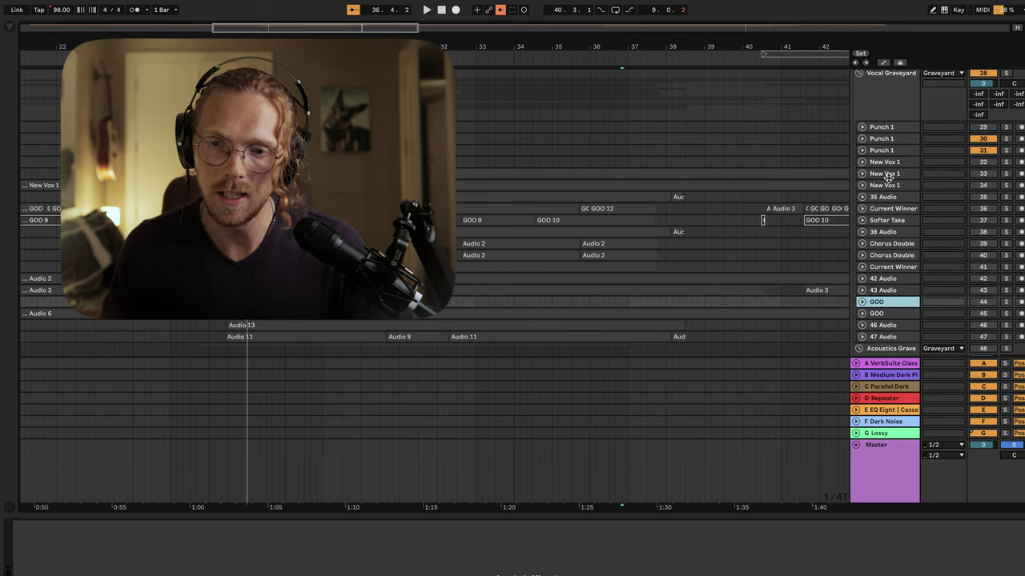
pyautogui.press('Down')
pyautogui.press('Down')
pyautogui.press('Down')
pyautogui.press('Down')
pyautogui.press('Down')
pyautogui.press('Down')
pyautogui.press('Down')
pyautogui.press('Down')
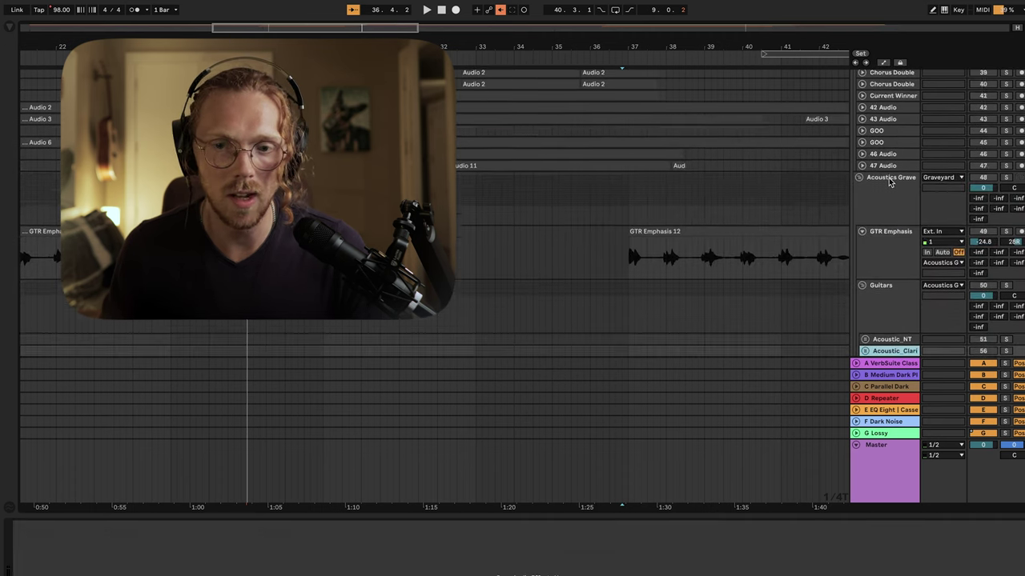
# - Step down through the rest of the Acoustics Grave tracks and back up, checking the device chain of each guitar track
pyautogui.press('Down')
pyautogui.press('Down')
pyautogui.press('Down')
pyautogui.press('Down')
pyautogui.press('Down')
pyautogui.press('Down')
pyautogui.press('Down')
pyautogui.press('Down')
pyautogui.press('Down')
pyautogui.press('Down')
pyautogui.press('Down')
pyautogui.press('Up')
pyautogui.press('Up')
pyautogui.press('Up')
pyautogui.press('Up')
pyautogui.press('Up')
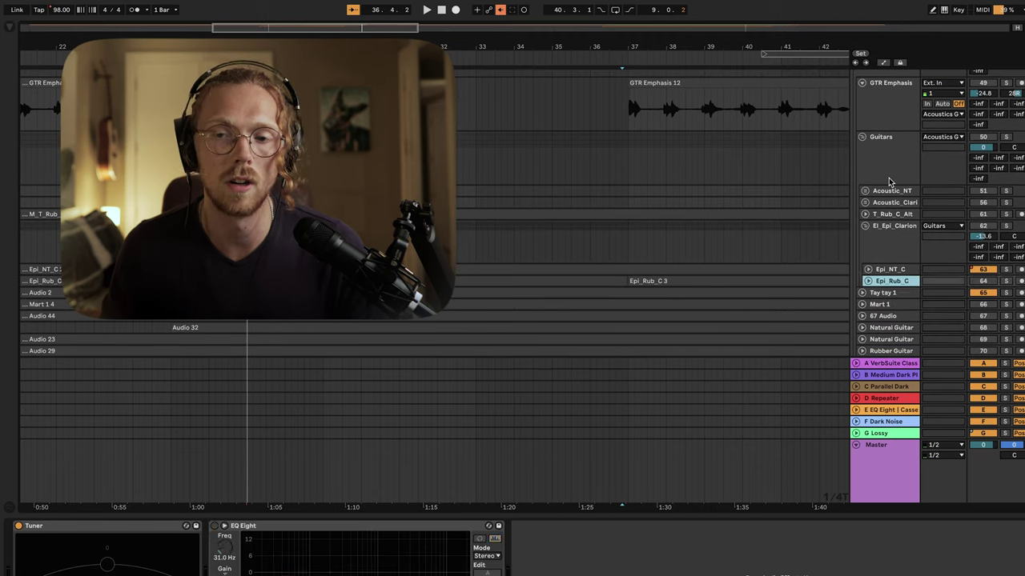
pyautogui.press('Up')
pyautogui.press('Up')
pyautogui.press('Up')
pyautogui.press('Up')
pyautogui.press('Up')
pyautogui.press('Up')
pyautogui.press('Up')
pyautogui.press('Up')
pyautogui.press('Up')
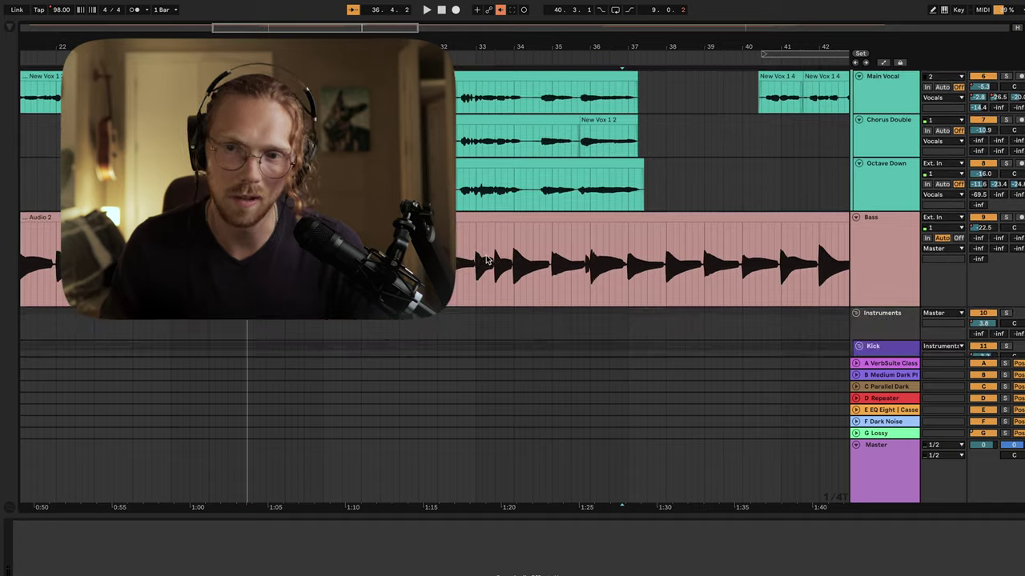
# - Inspect the Guitars group's device chain in the Acoustics Grave and look over the vocal and bass tracks
pyautogui.scroll(-15, 486, 258)
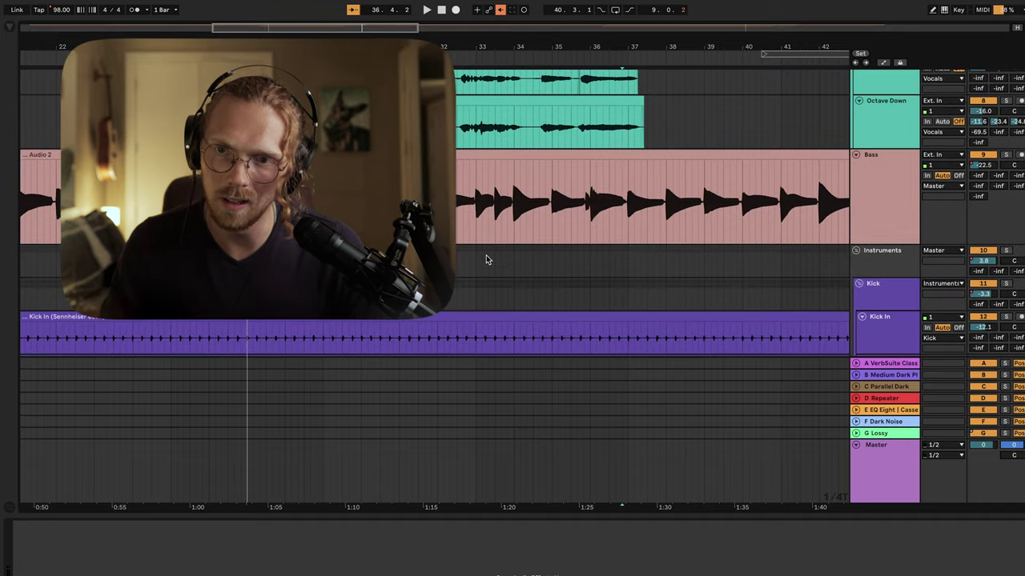
pyautogui.click(888, 134)
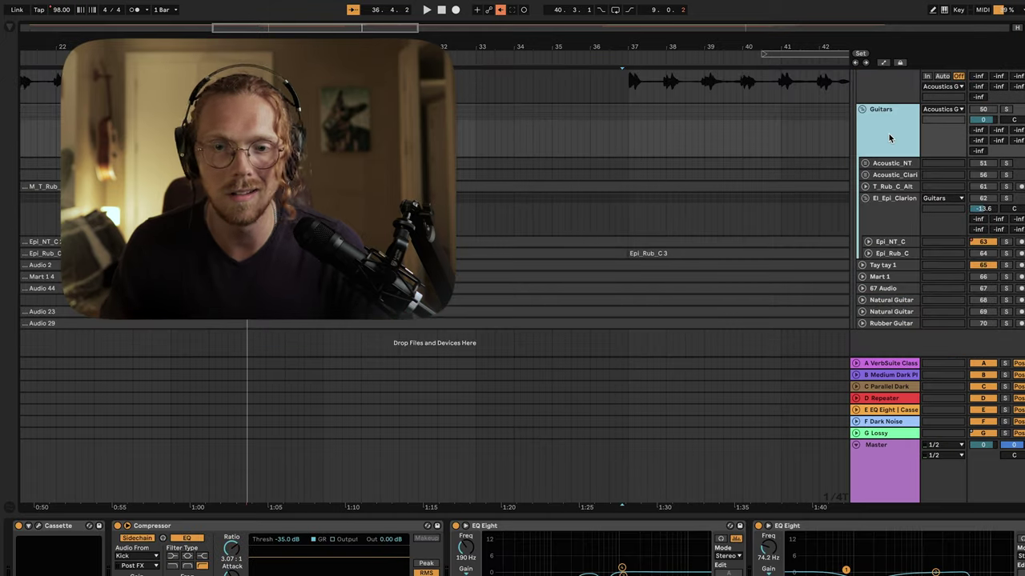
pyautogui.scroll(5, 889, 133)
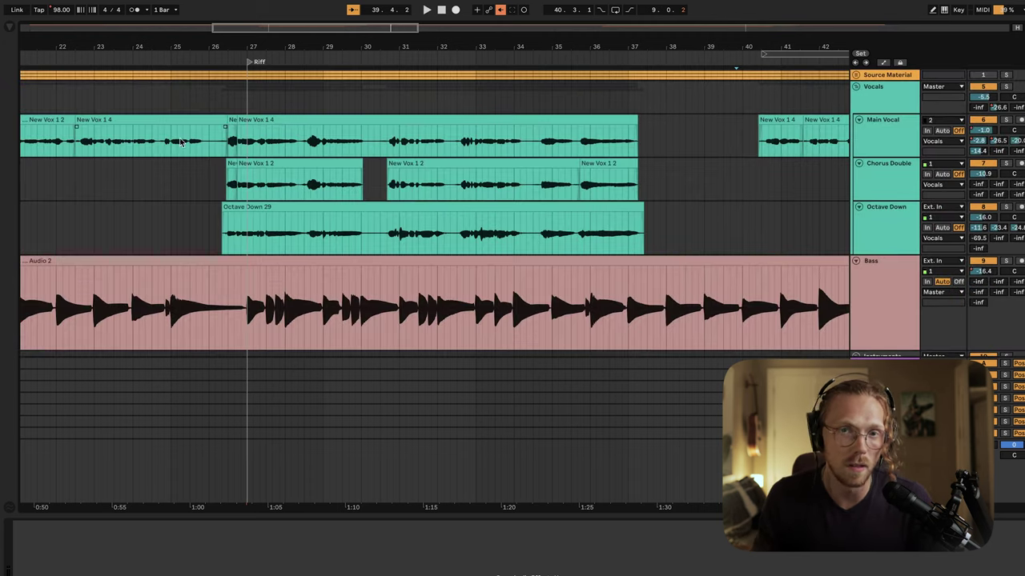
pyautogui.scroll(-6, 168, 217)
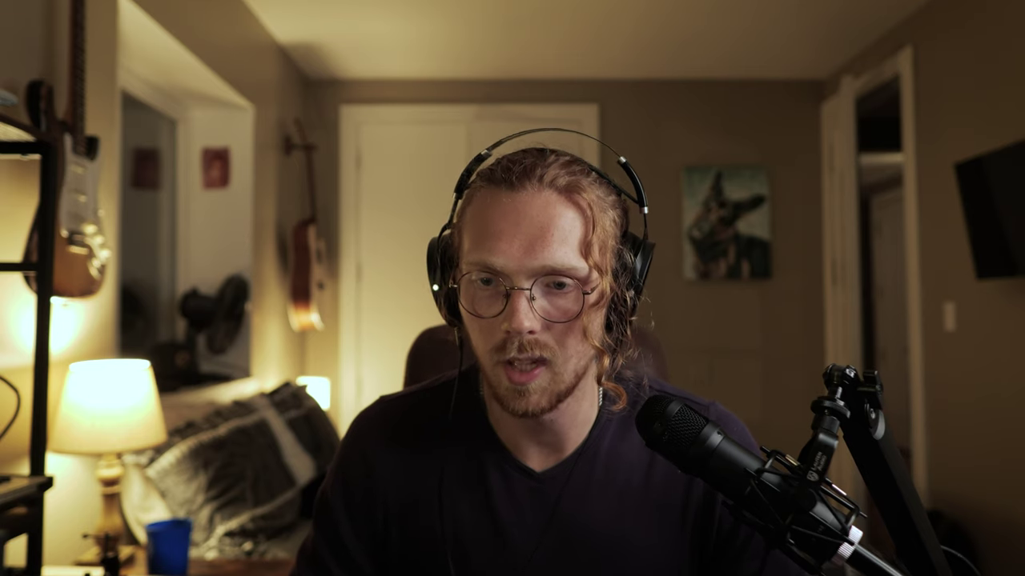